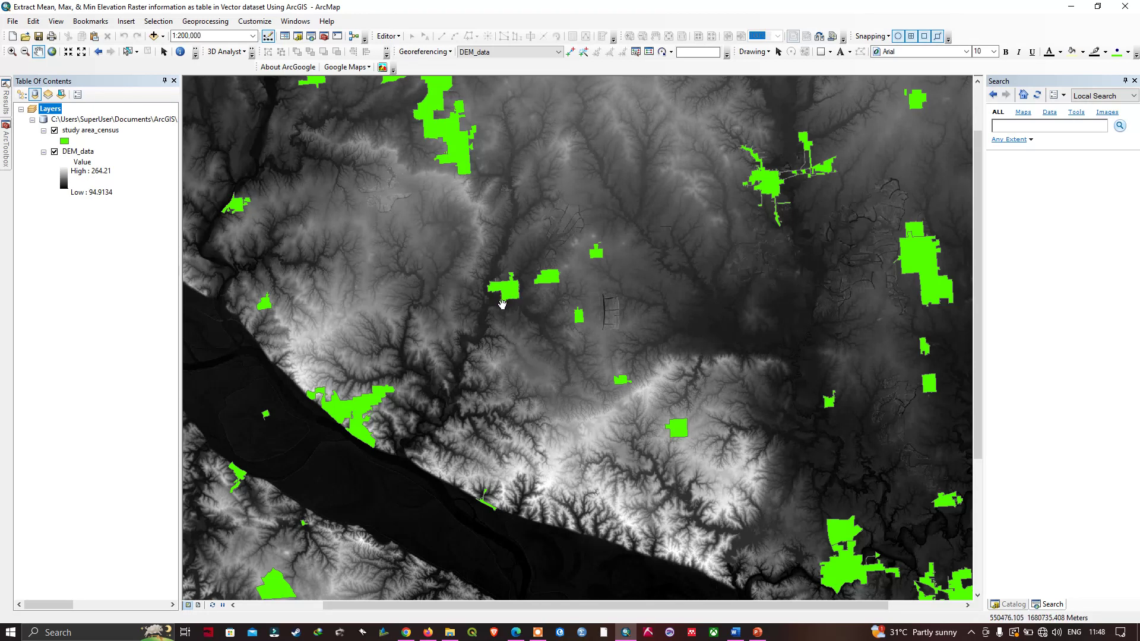
- Inspect the study area_census attribute table, then close it
{"action": "right_click", "coordinate": [102, 131]}
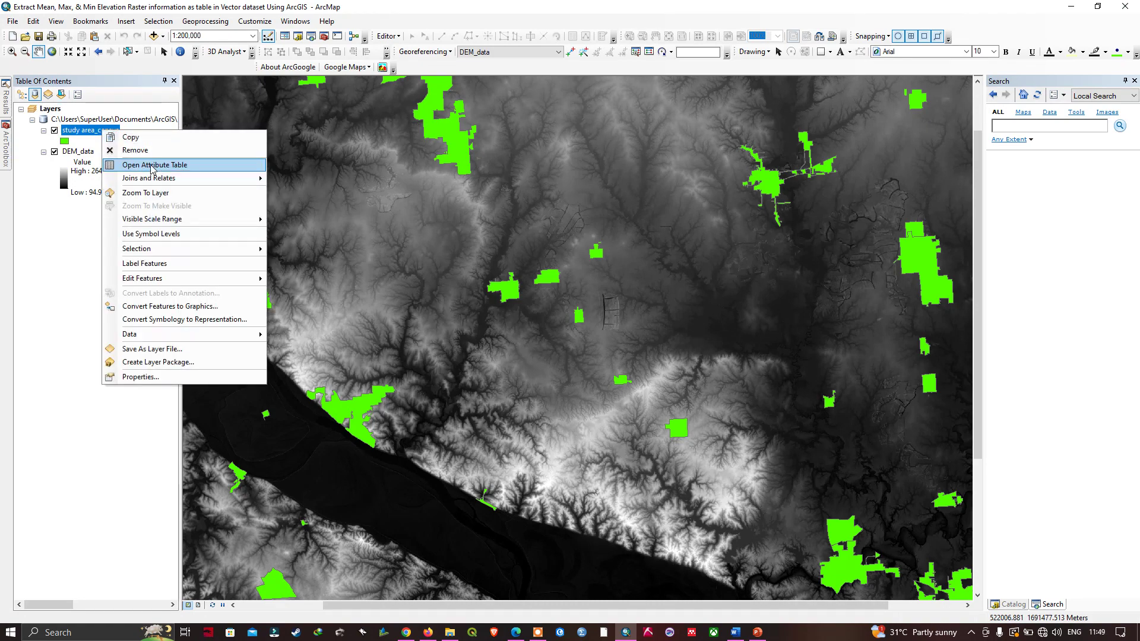
{"action": "left_click", "coordinate": [153, 166]}
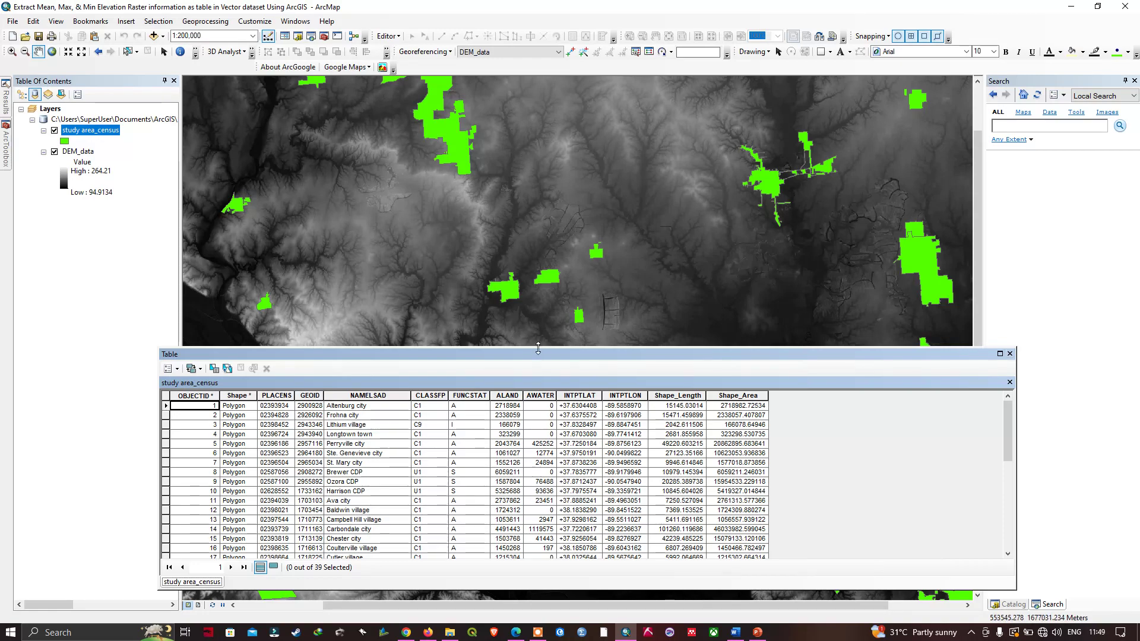
{"action": "left_click_drag", "start_coordinate": [537, 354], "coordinate": [541, 259]}
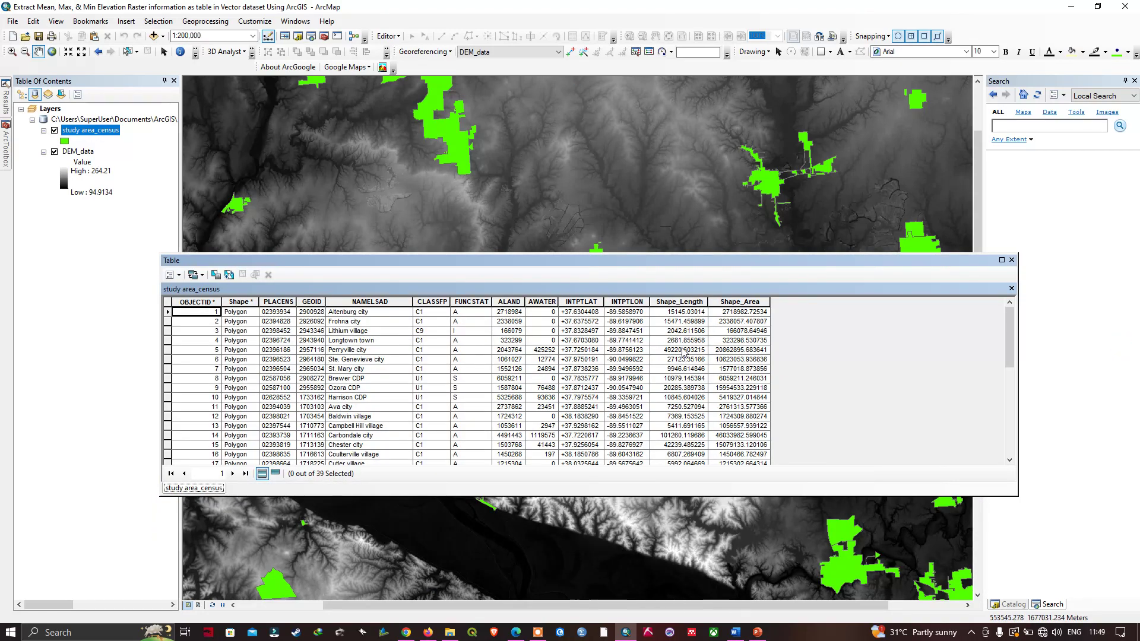
{"action": "left_click", "coordinate": [1011, 260]}
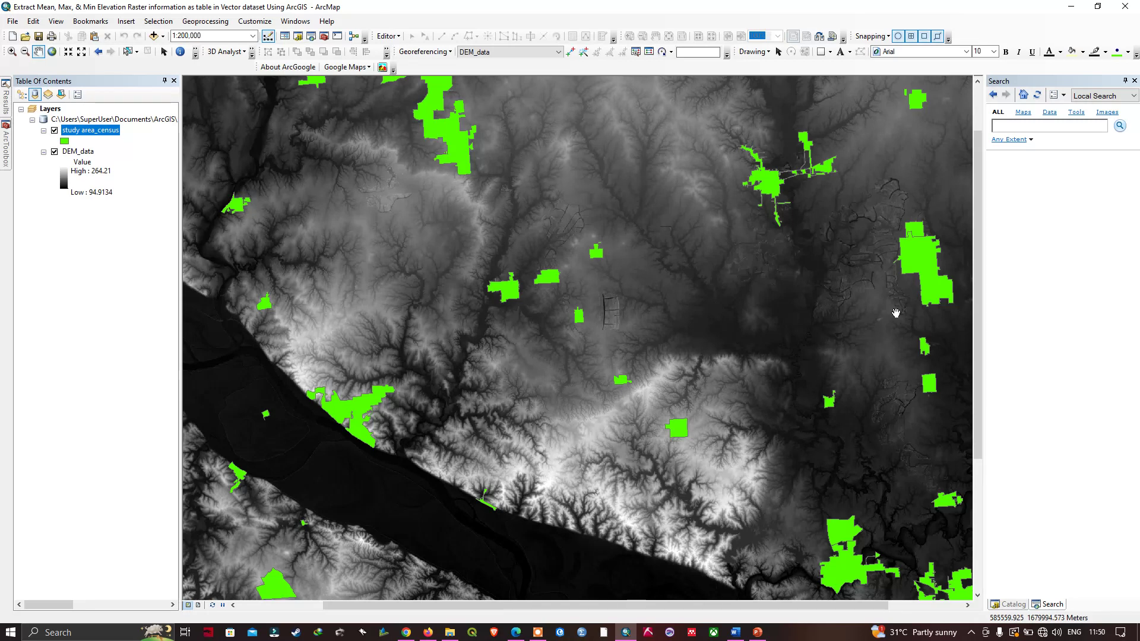
- Launch Zonal Statistics as Table from ArcToolbox's Spatial Analyst Tools > Zonal toolset
{"action": "left_click_drag", "start_coordinate": [896, 313], "coordinate": [892, 313]}
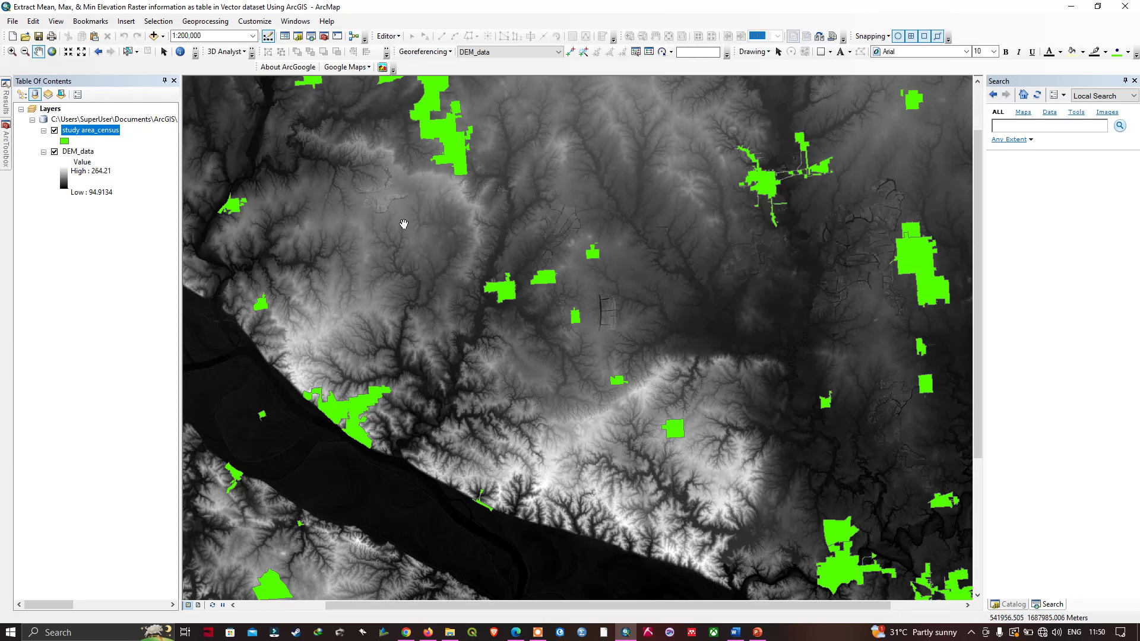
{"action": "left_click", "coordinate": [328, 39]}
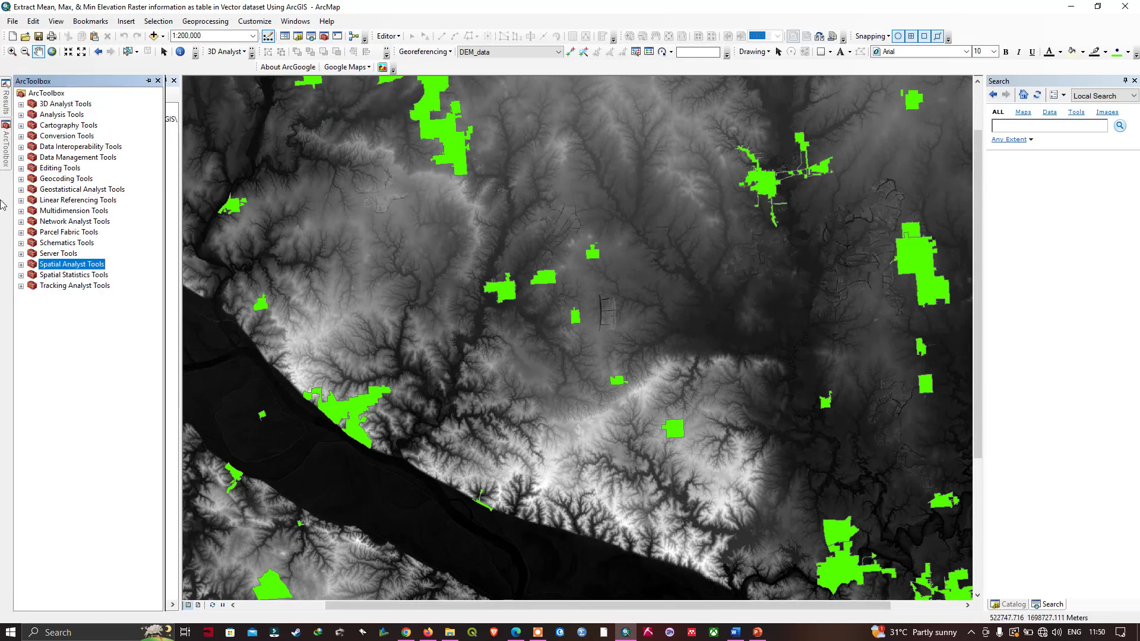
{"action": "left_click", "coordinate": [22, 265]}
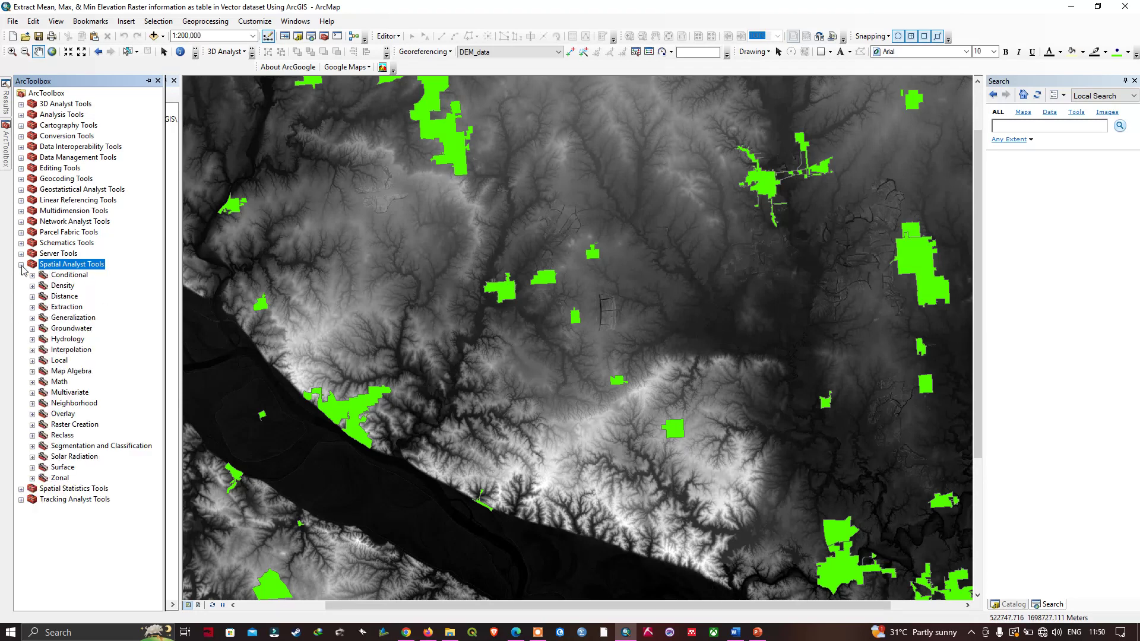
{"action": "left_click", "coordinate": [32, 479]}
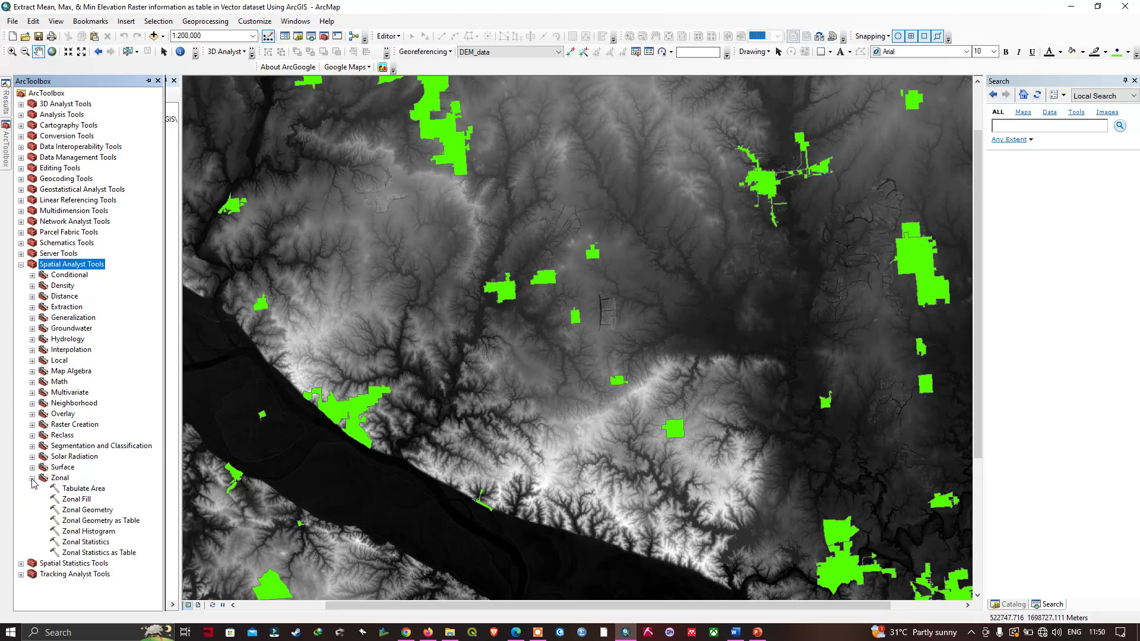
{"action": "double_click", "coordinate": [102, 554]}
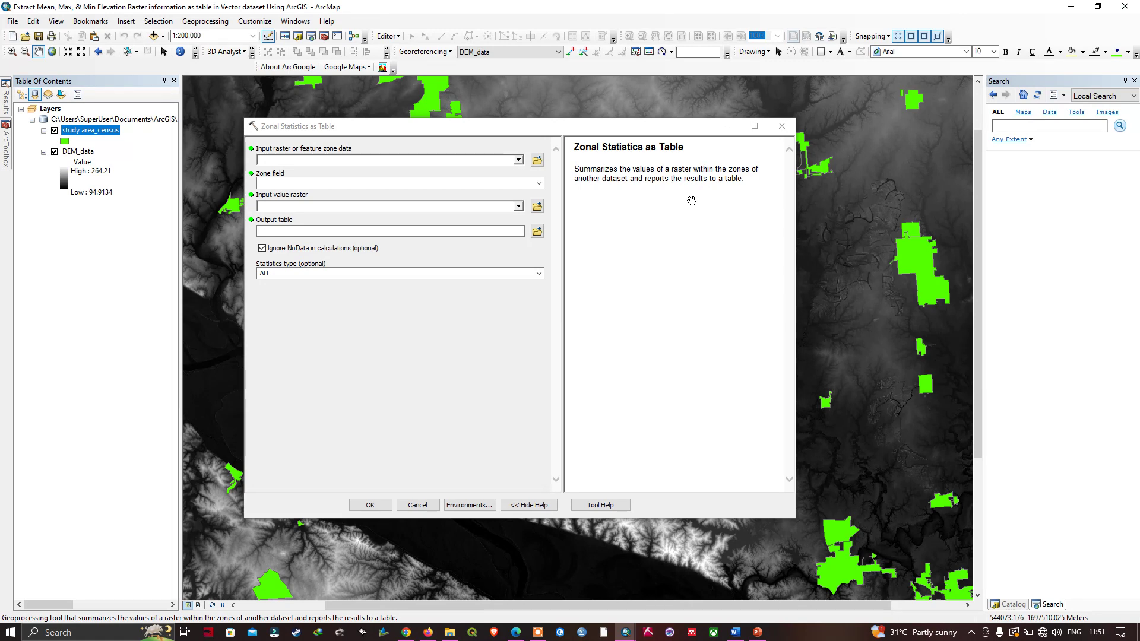
- Use study area_census as zone data, OBJECTID as zone field, and DEM_data as value raster
{"action": "left_click", "coordinate": [518, 160]}
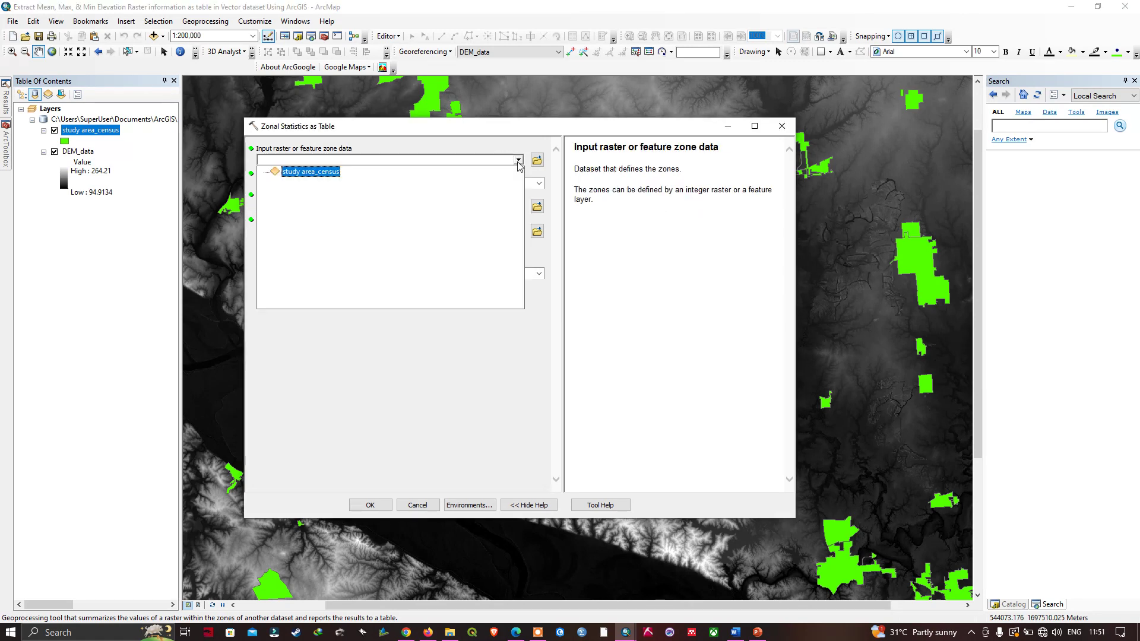
{"action": "left_click", "coordinate": [311, 172]}
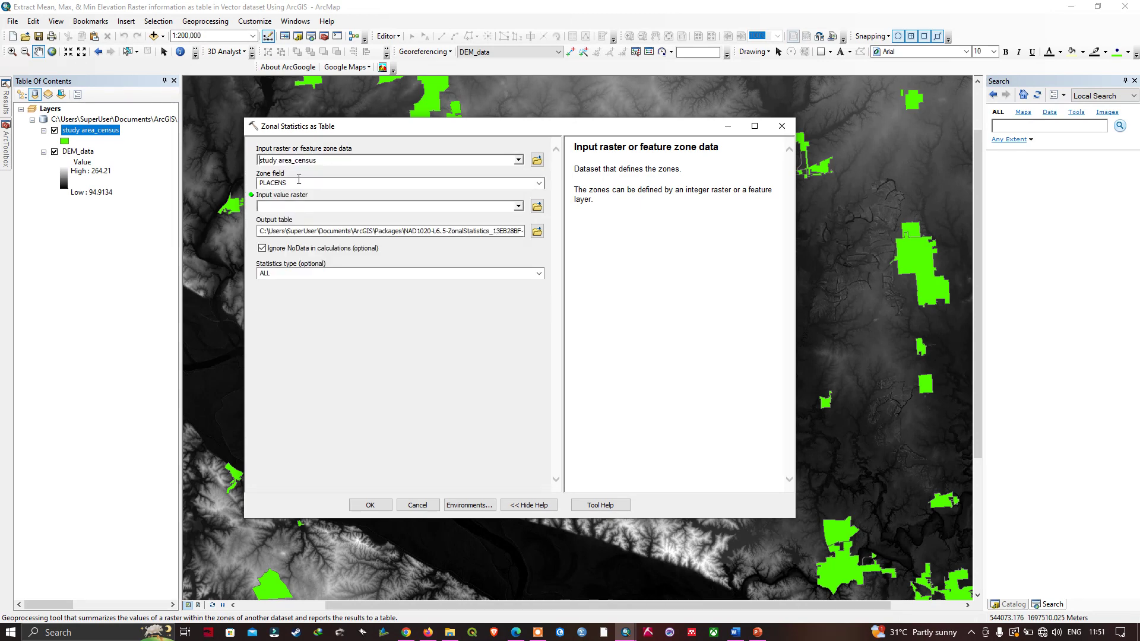
{"action": "left_click", "coordinate": [538, 183]}
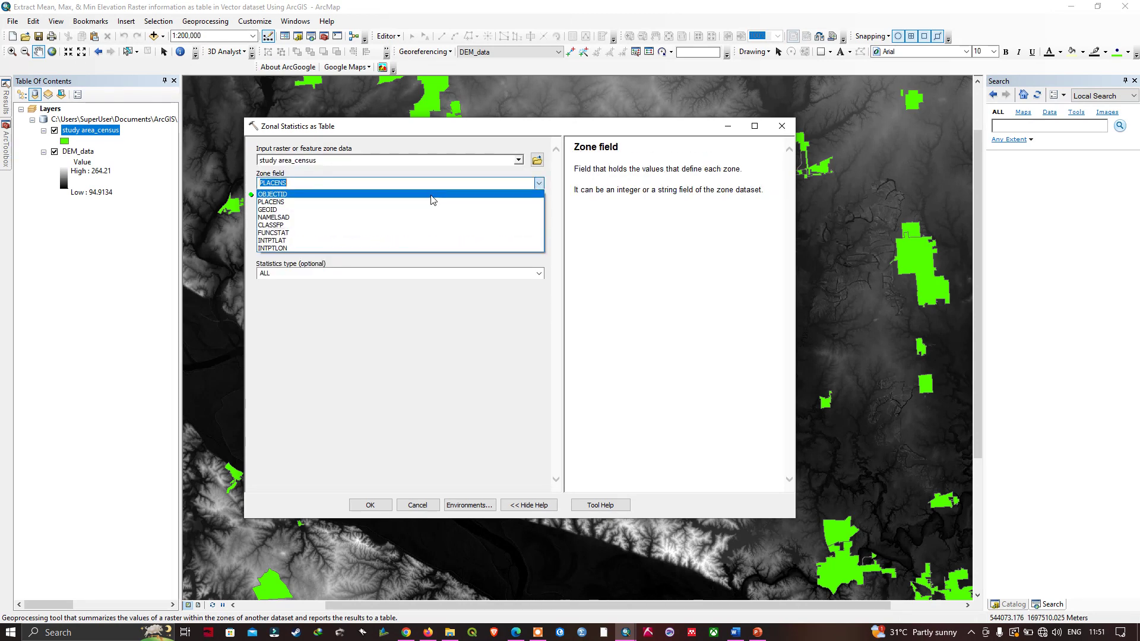
{"action": "left_click", "coordinate": [282, 194]}
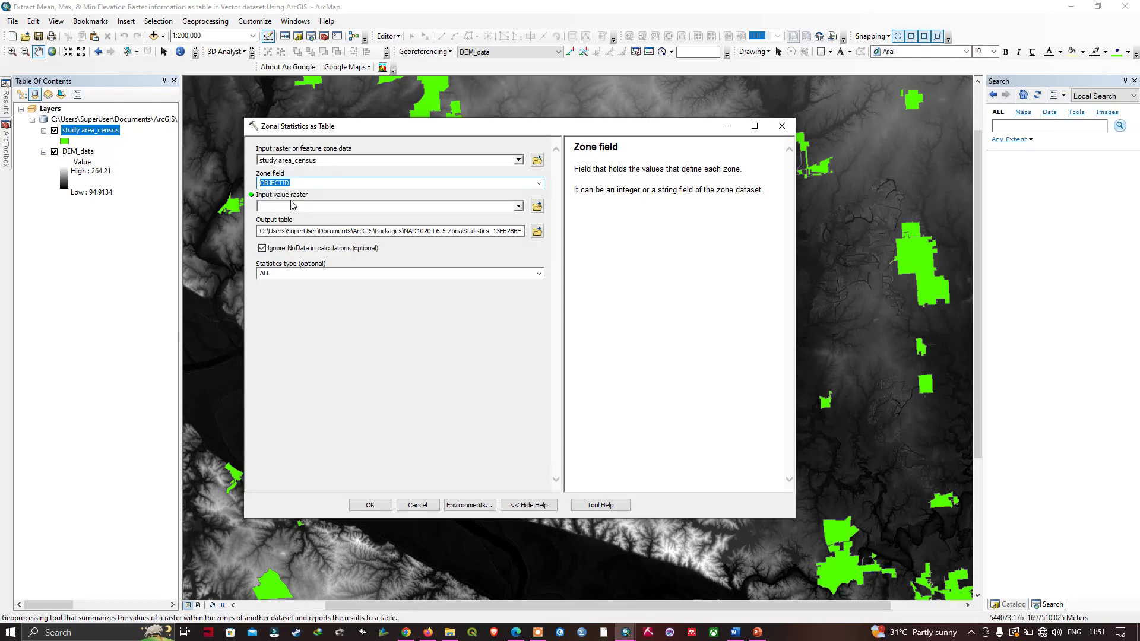
{"action": "left_click_drag", "start_coordinate": [77, 151], "coordinate": [279, 208]}
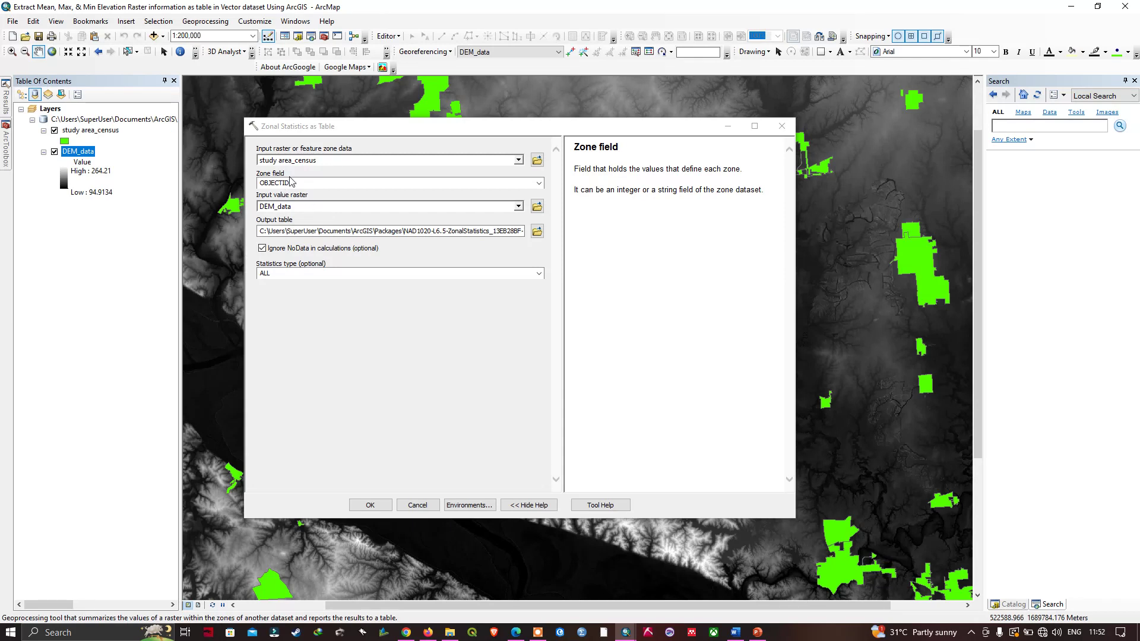
- Review the tool help for the zone data and zone field parameters
{"action": "left_click", "coordinate": [319, 159]}
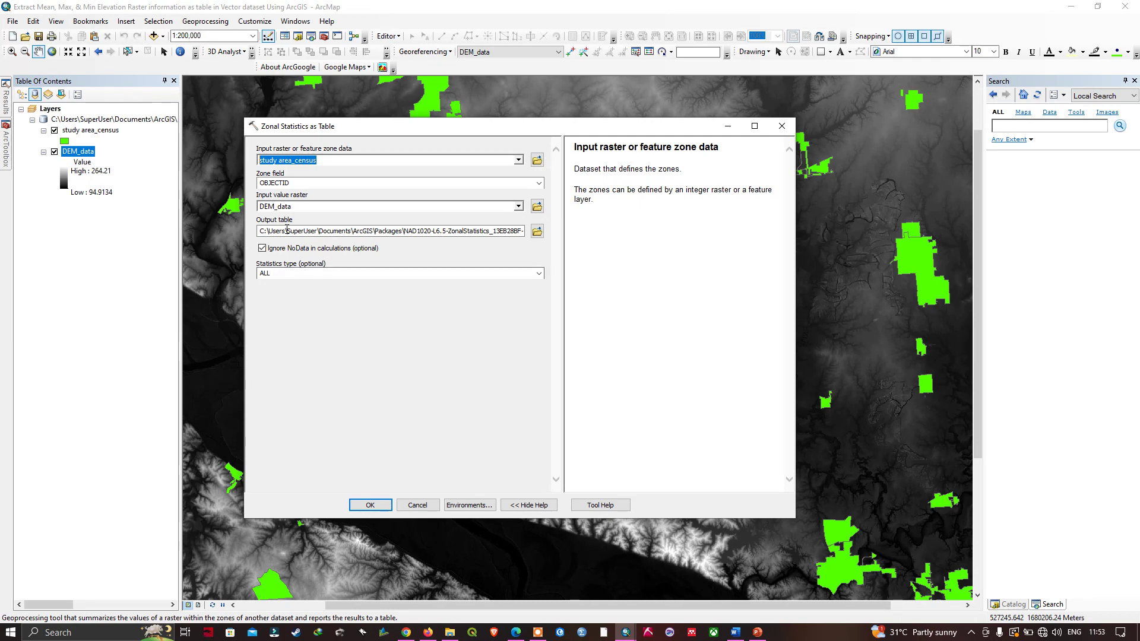
{"action": "left_click", "coordinate": [296, 183]}
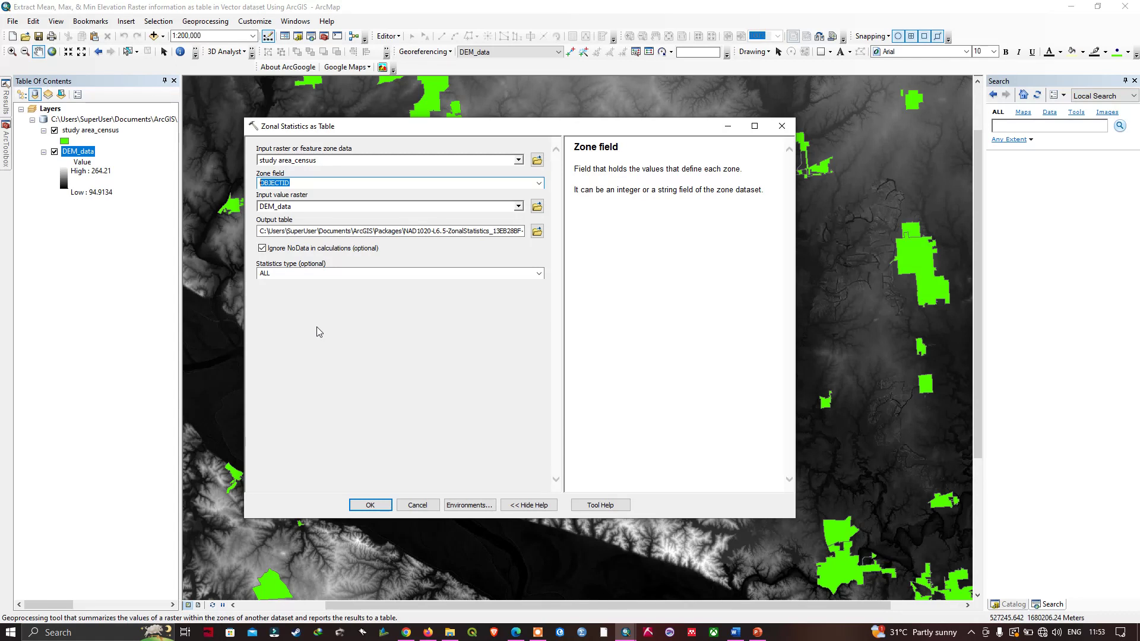
{"action": "left_click", "coordinate": [263, 160]}
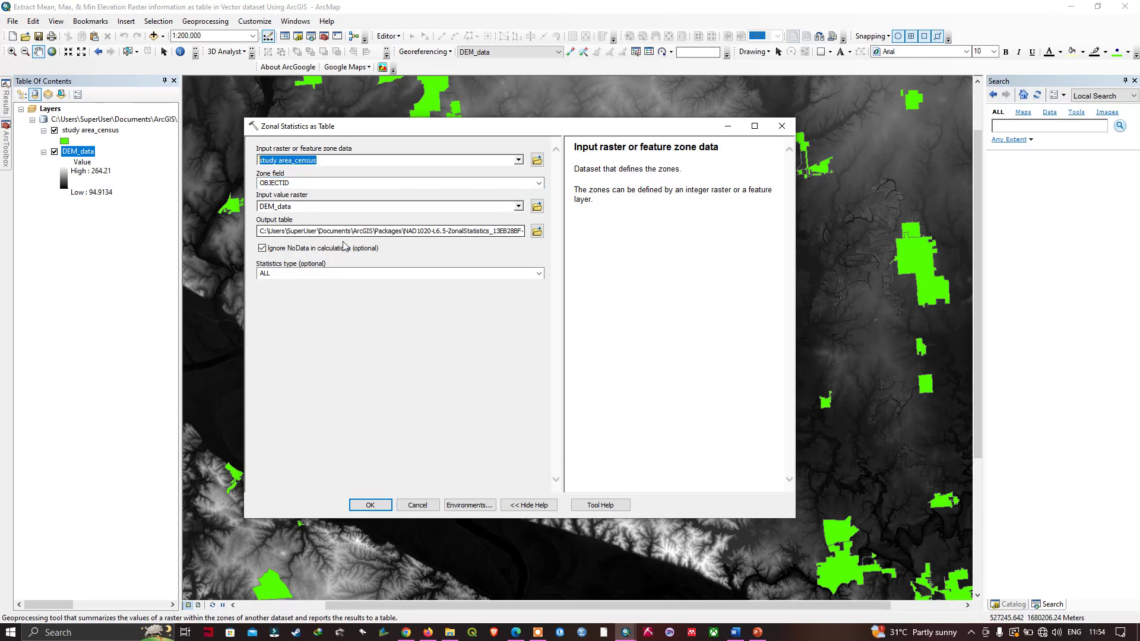
- Save the output table as census_studyarea_elevation in the Scrap folder
{"action": "left_click", "coordinate": [537, 232]}
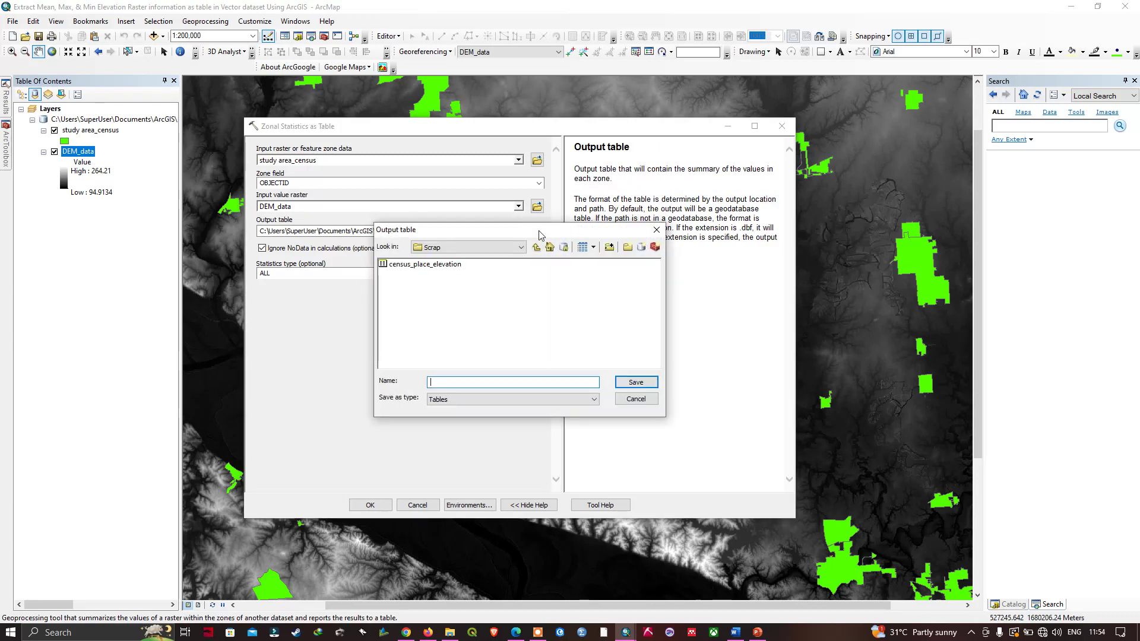
{"action": "type", "text": "census_studyarea_elevation"}
{"action": "left_click", "coordinate": [635, 382]}
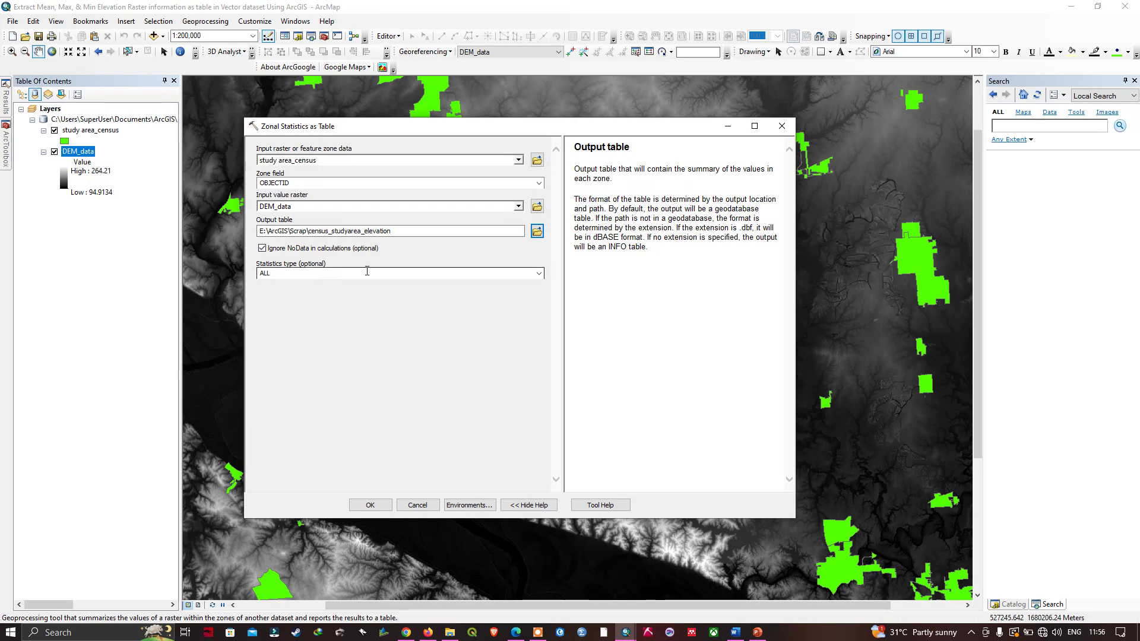
- Keep statistics type ALL and run the zonal statistics tool
{"action": "left_click", "coordinate": [537, 274]}
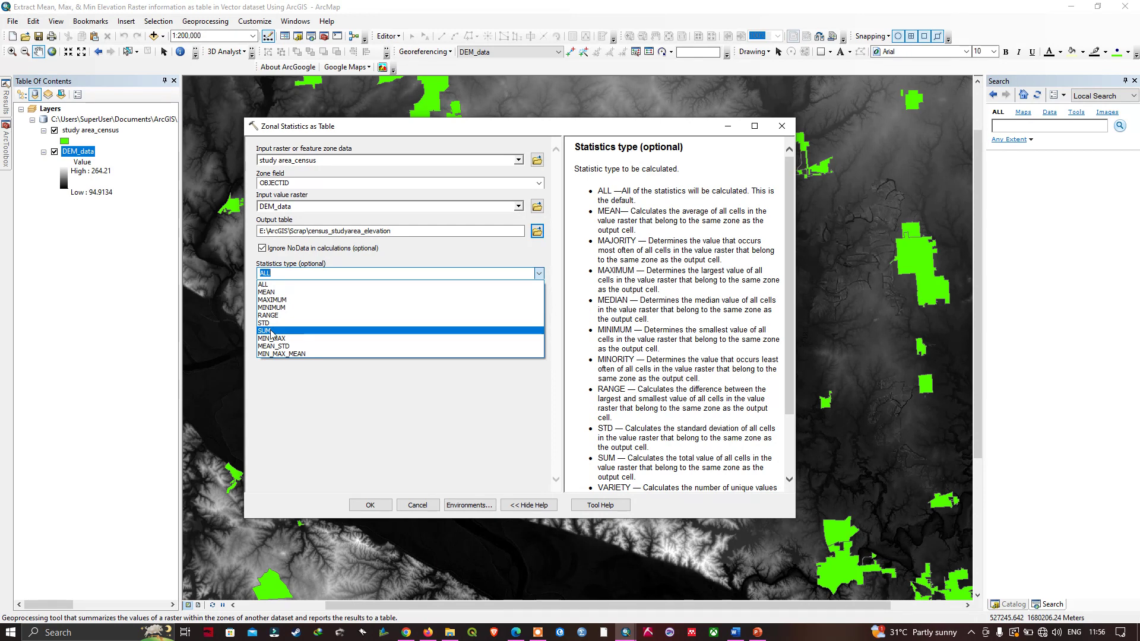
{"action": "left_click", "coordinate": [316, 380]}
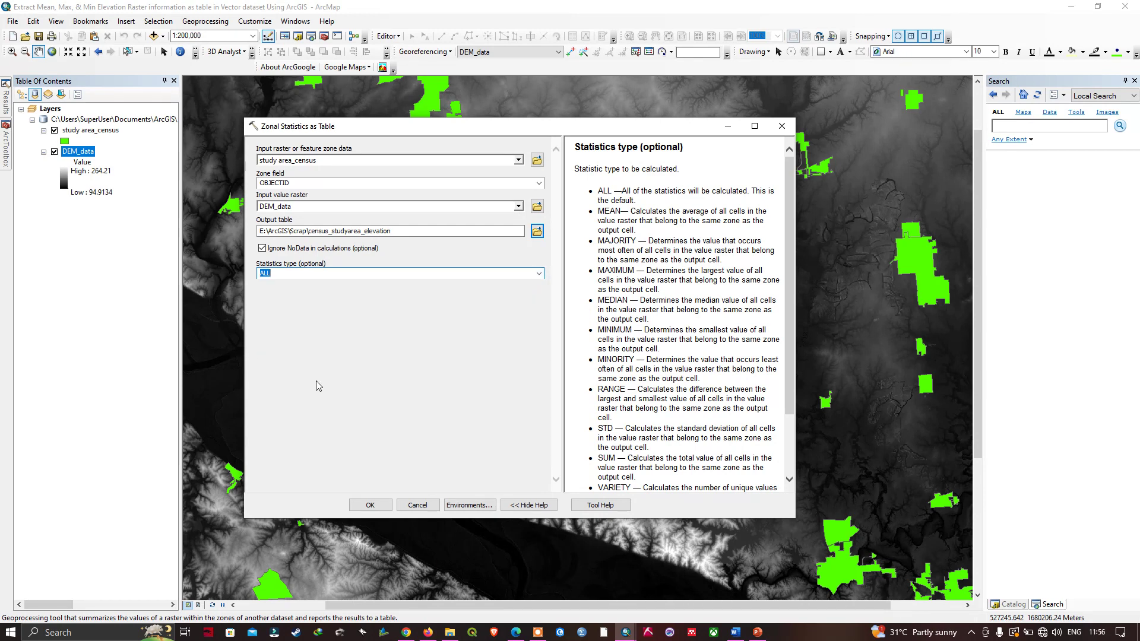
{"action": "left_click", "coordinate": [370, 505]}
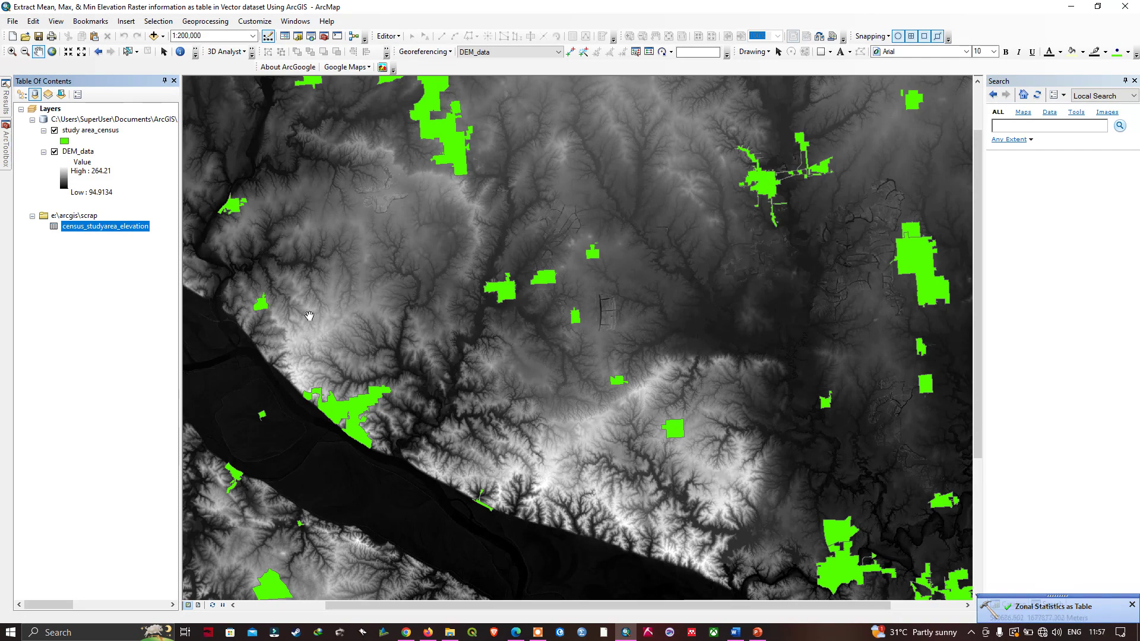
- Open census_studyarea_elevation from the Table Of Contents and move its table window right
{"action": "right_click", "coordinate": [111, 230]}
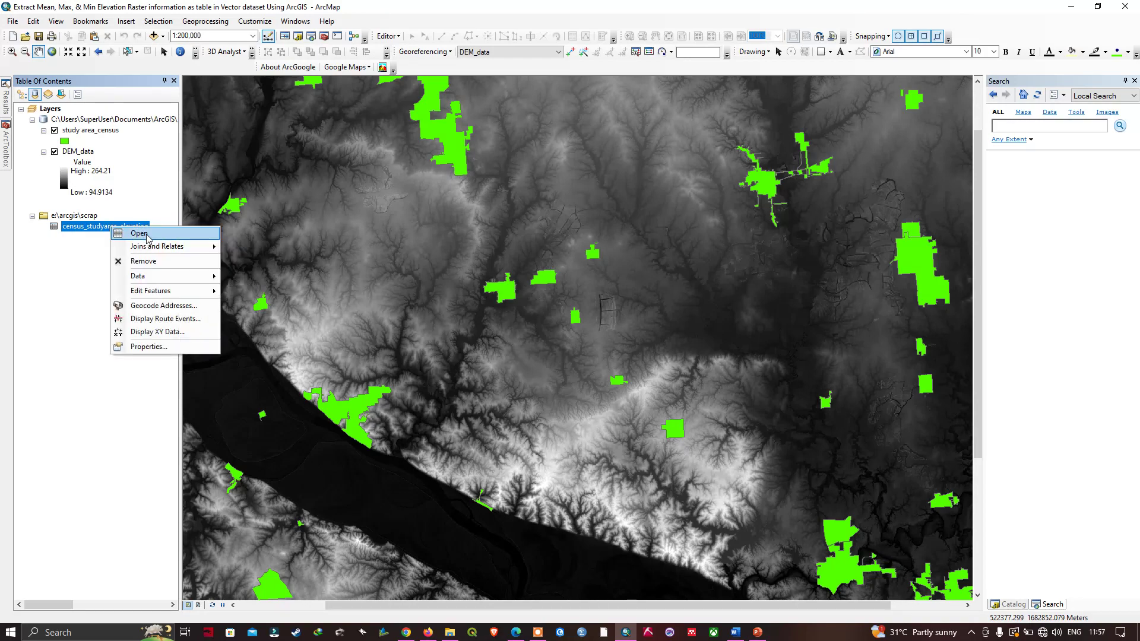
{"action": "left_click", "coordinate": [146, 235]}
{"action": "left_click_drag", "start_coordinate": [495, 265], "coordinate": [563, 264]}
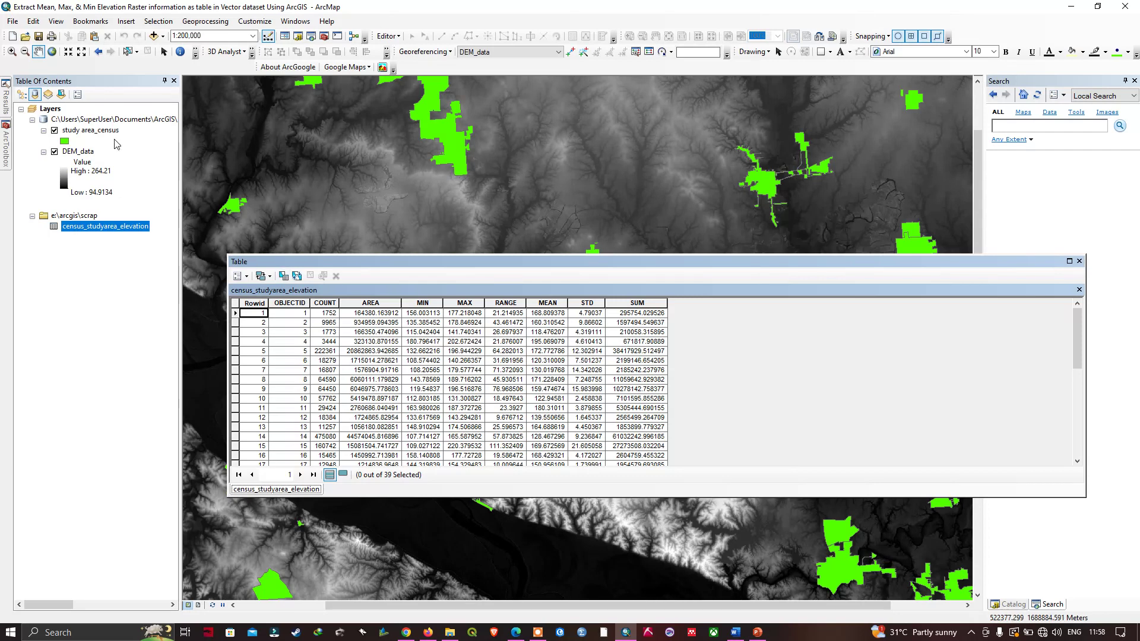
- Join census_studyarea_elevation to study area_census on OBJECTID, keeping all records and building the index
{"action": "right_click", "coordinate": [88, 133]}
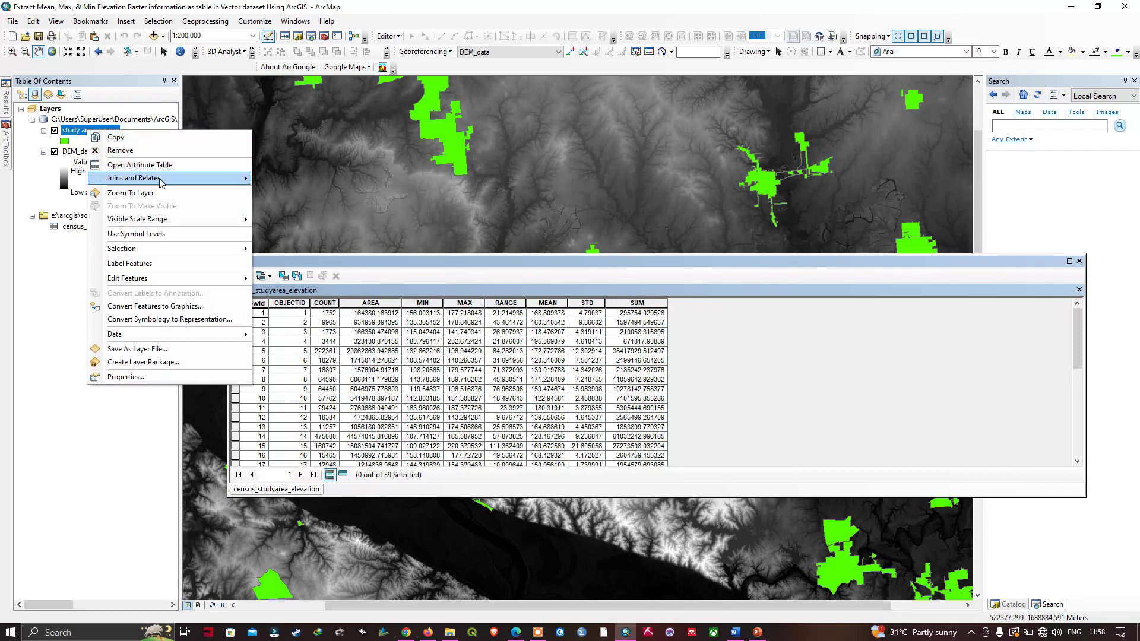
{"action": "mouse_move", "coordinate": [162, 181]}
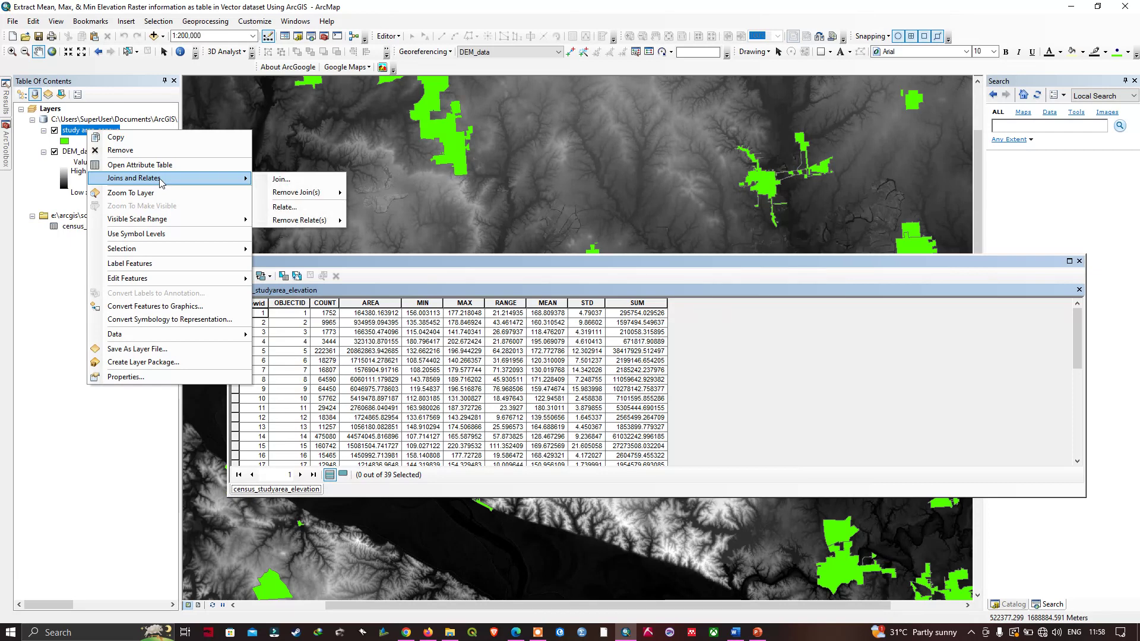
{"action": "left_click", "coordinate": [310, 185]}
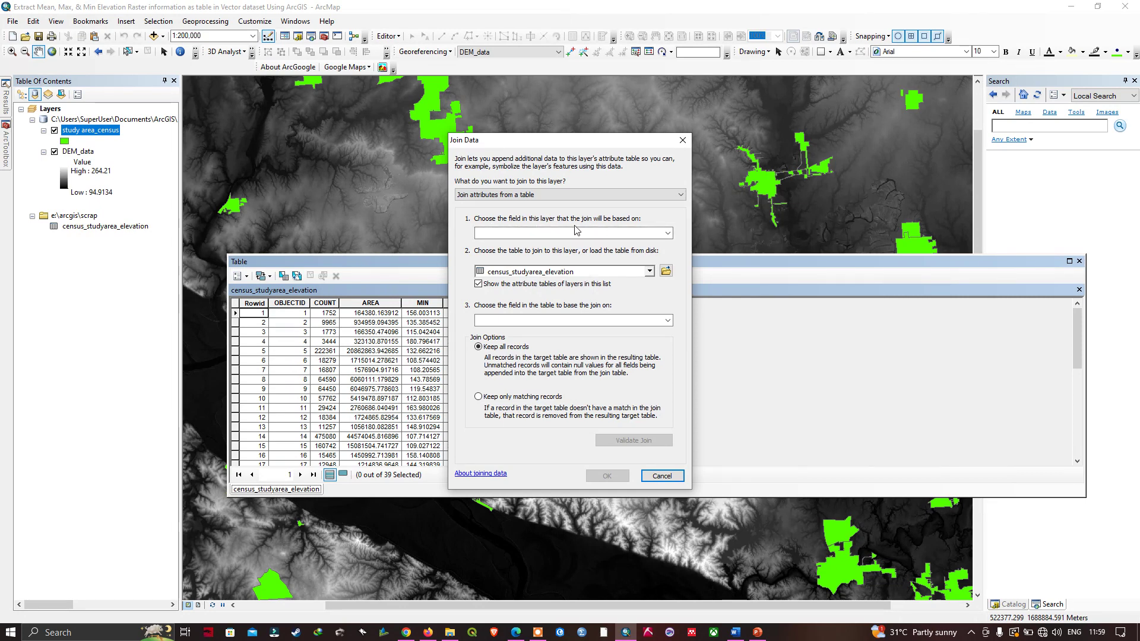
{"action": "left_click", "coordinate": [667, 234]}
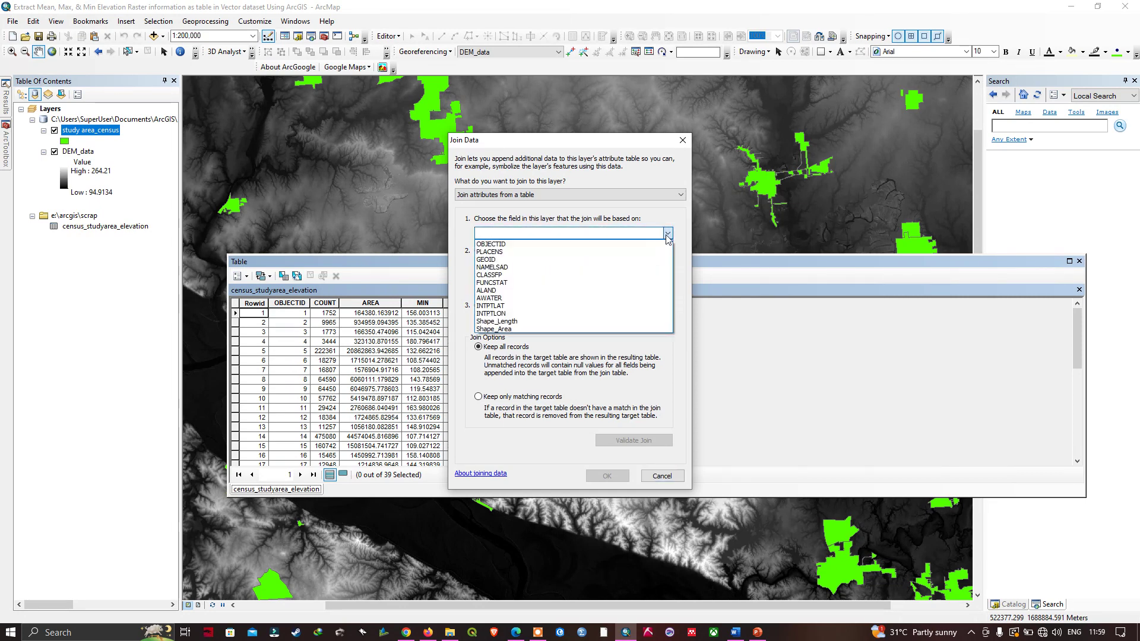
{"action": "left_click", "coordinate": [488, 244]}
{"action": "key", "text": "Tab"}
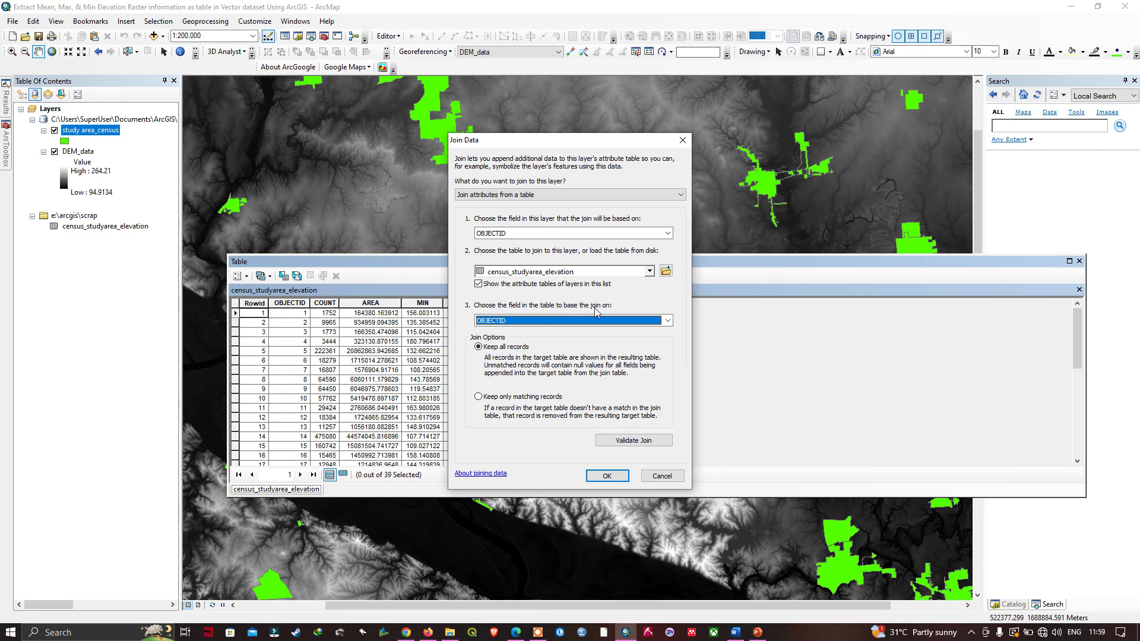
{"action": "left_click", "coordinate": [668, 321]}
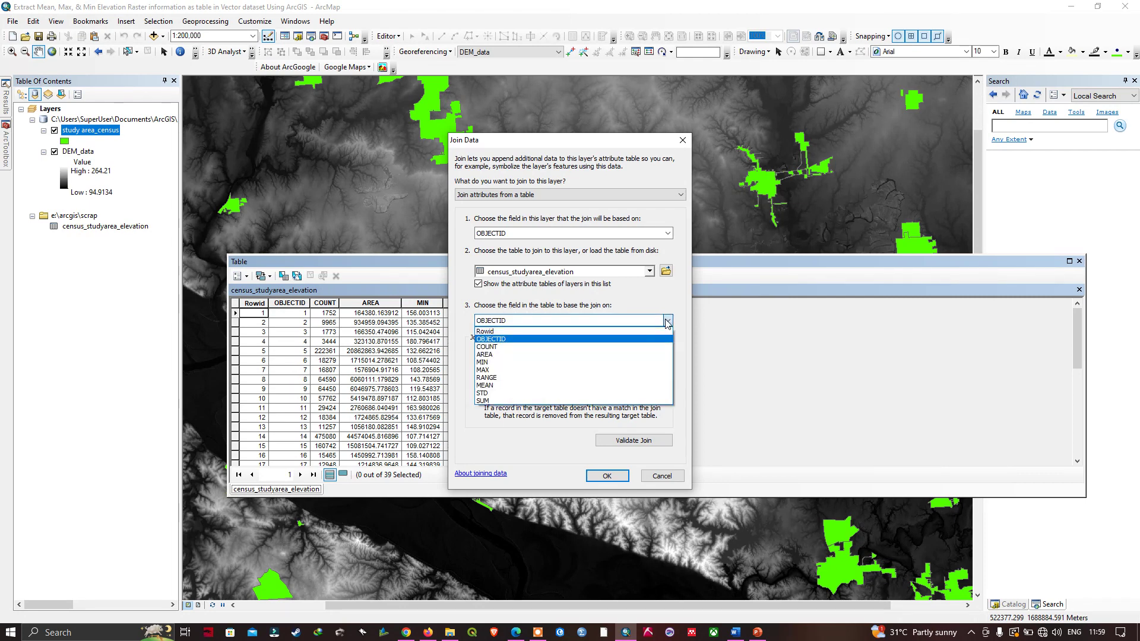
{"action": "left_click", "coordinate": [502, 344]}
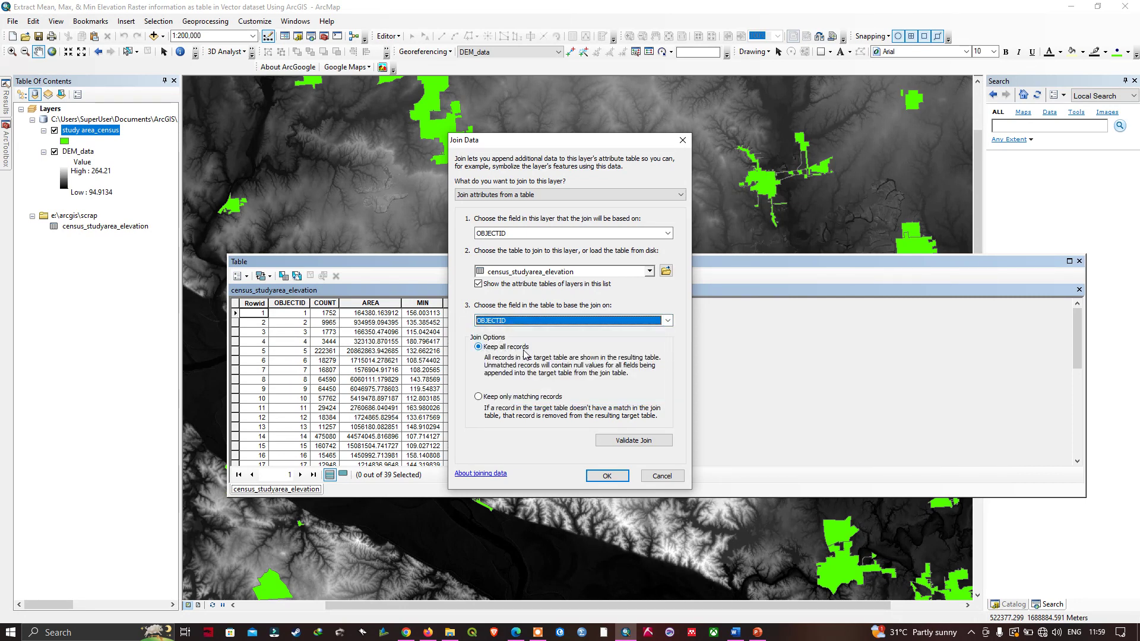
{"action": "left_click", "coordinate": [601, 474]}
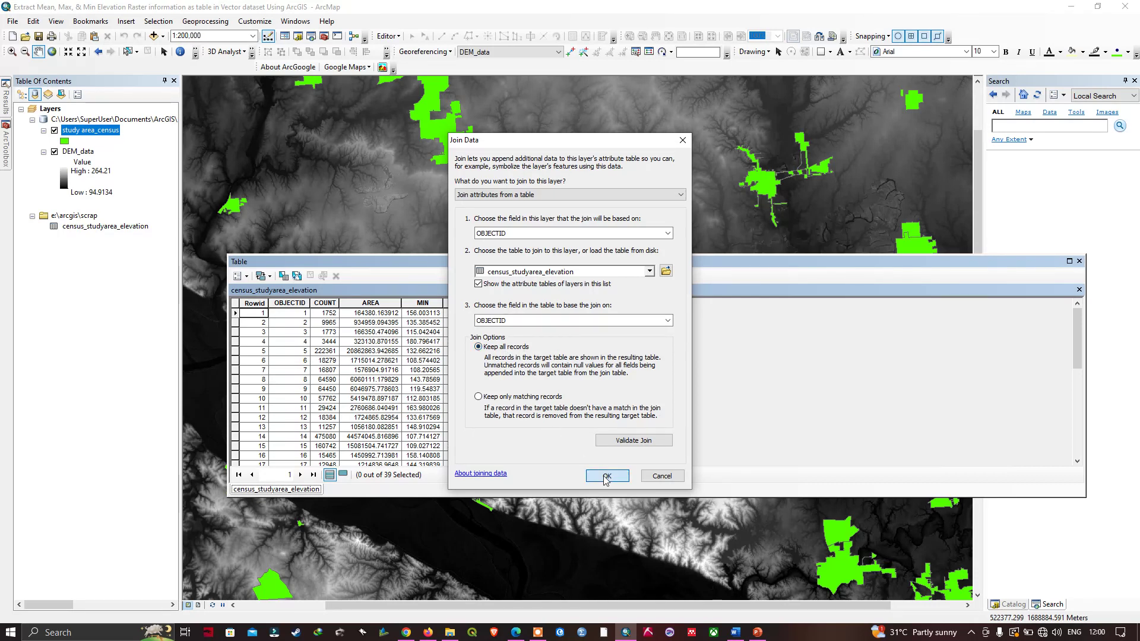
{"action": "left_click", "coordinate": [525, 330]}
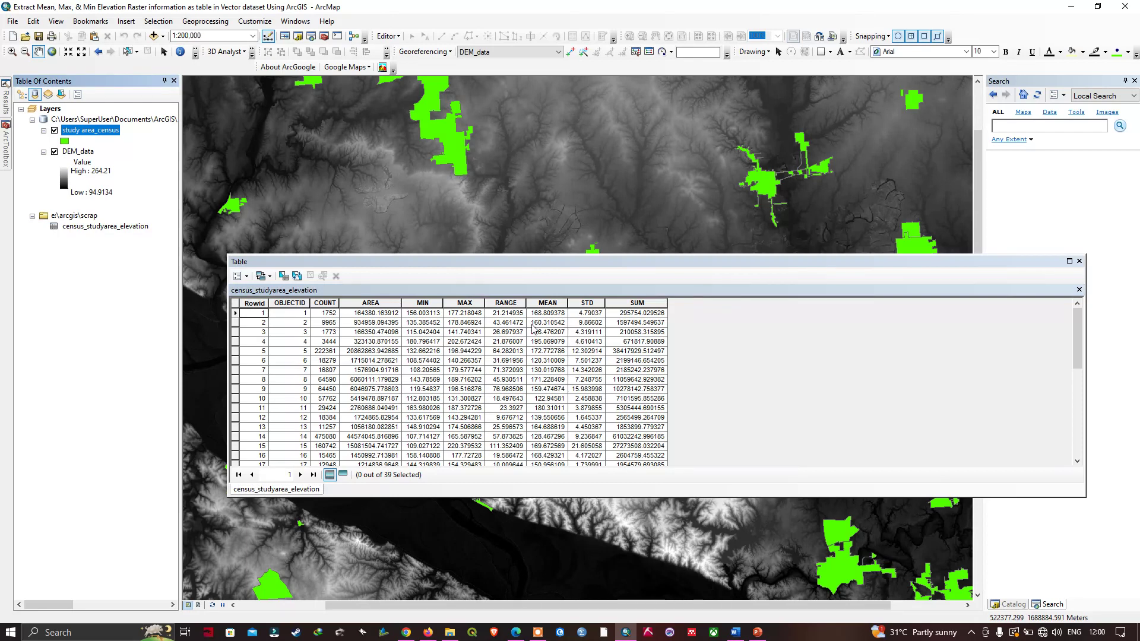
- Close the elevation table and open study area_census's attribute table, enlarging it to show MIN through SUM
{"action": "left_click", "coordinate": [1080, 262]}
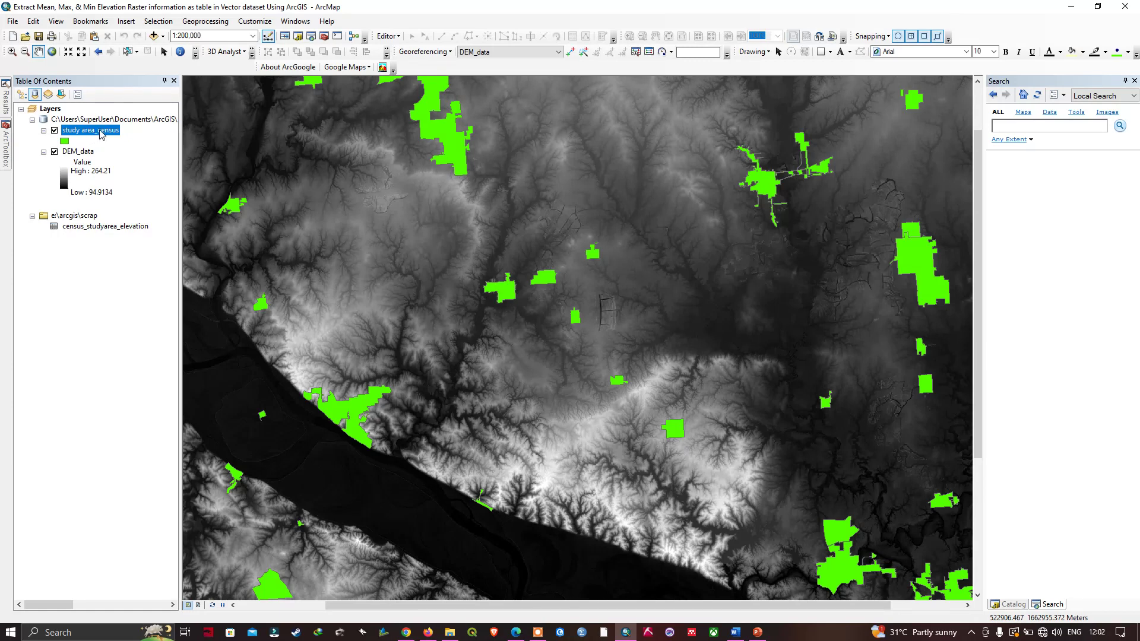
{"action": "right_click", "coordinate": [101, 133]}
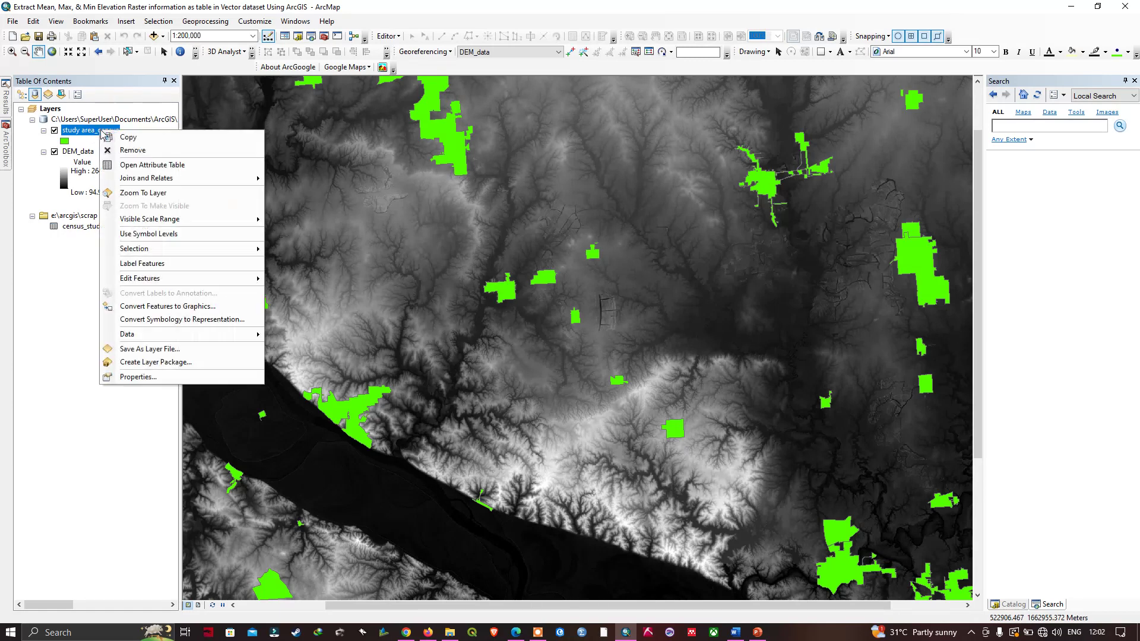
{"action": "left_click", "coordinate": [138, 169]}
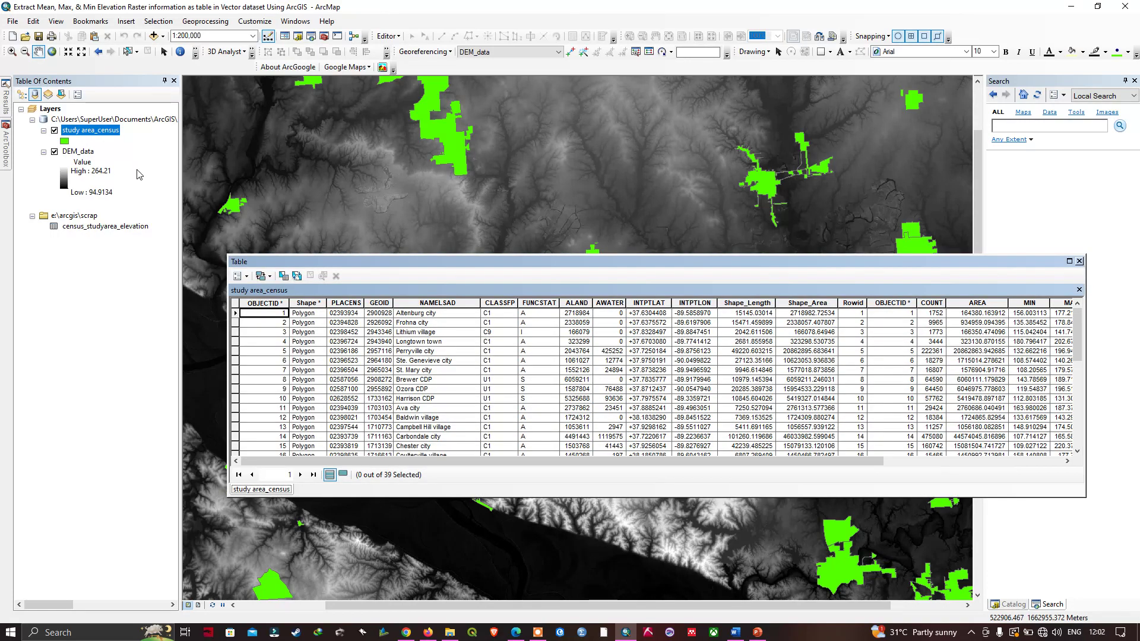
{"action": "left_click_drag", "start_coordinate": [642, 264], "coordinate": [492, 202]}
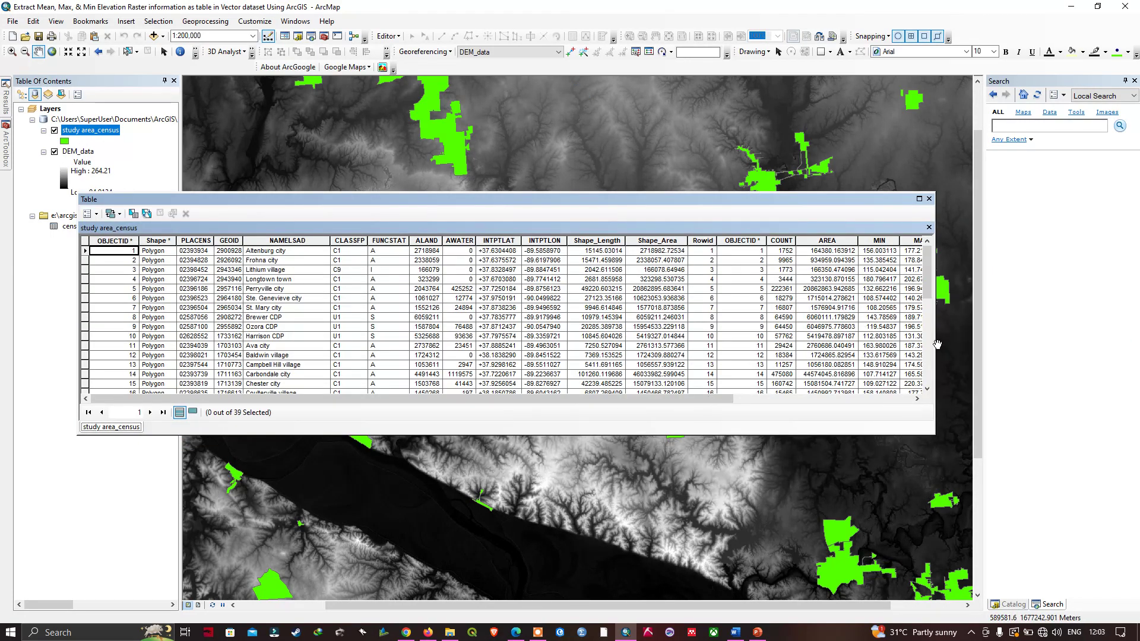
{"action": "left_click_drag", "start_coordinate": [936, 342], "coordinate": [1134, 342]}
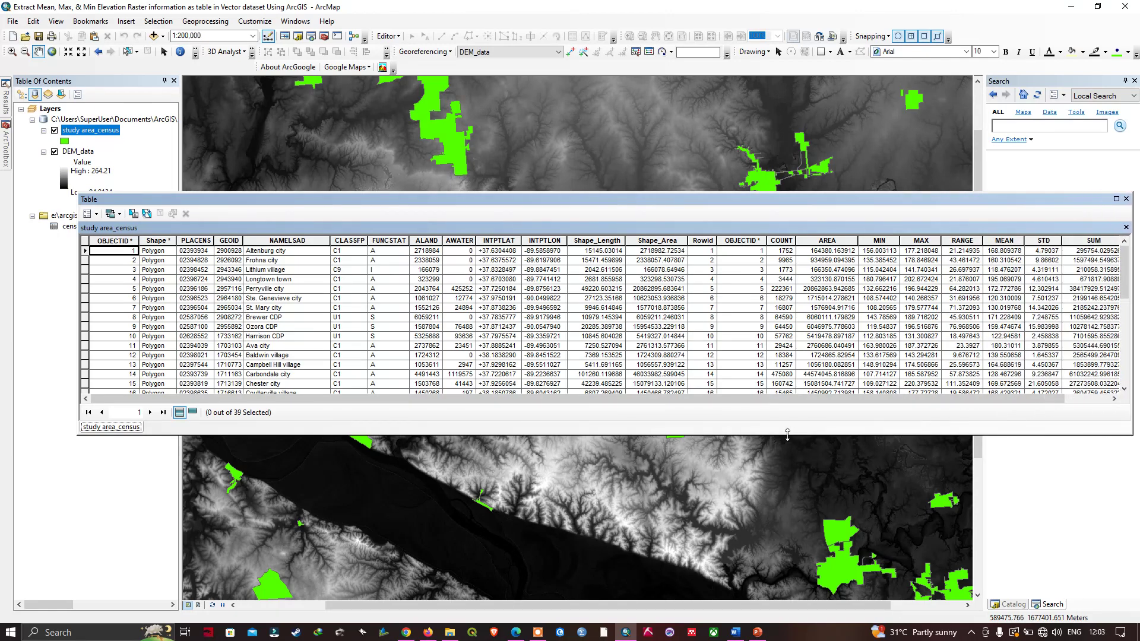
{"action": "left_click_drag", "start_coordinate": [773, 436], "coordinate": [765, 546]}
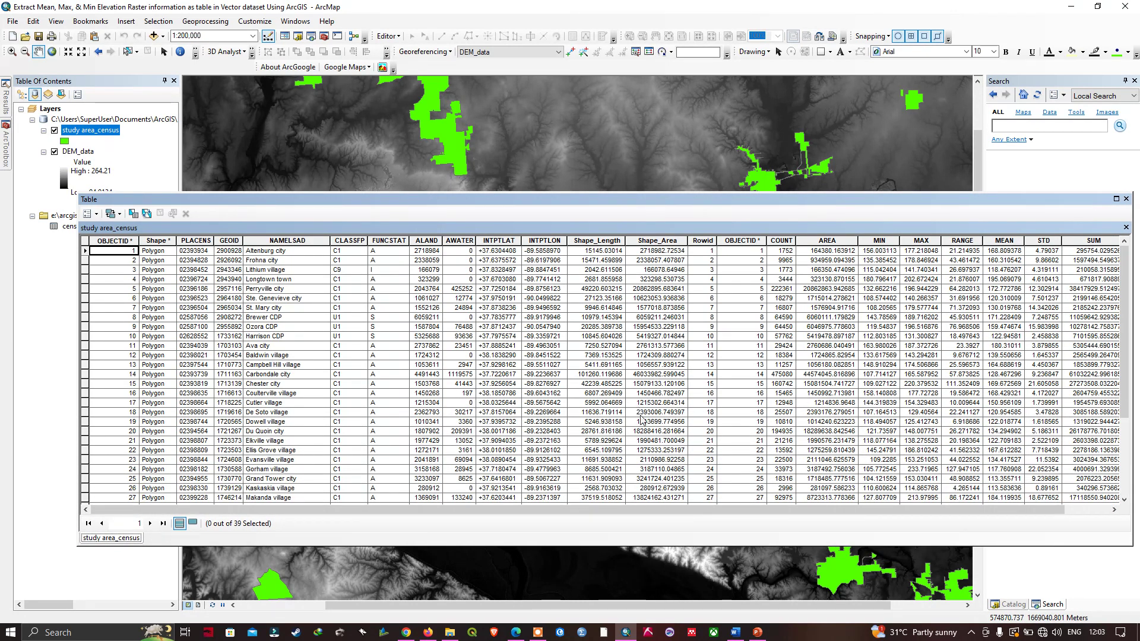
{"action": "left_click", "coordinate": [1114, 509]}
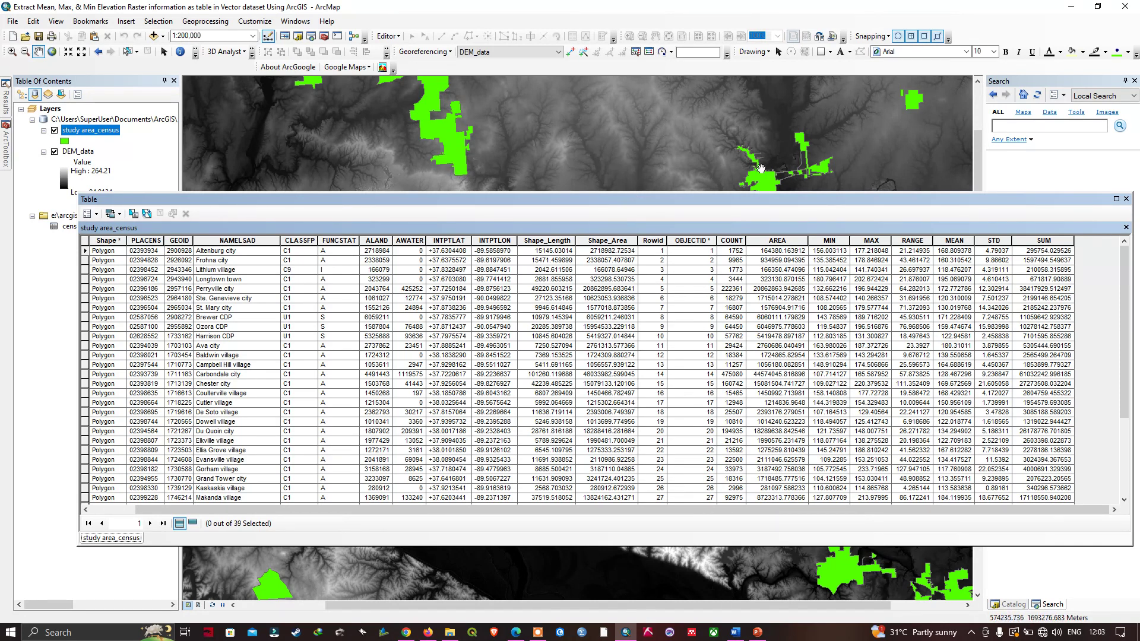
{"action": "left_click_drag", "start_coordinate": [768, 192], "coordinate": [761, 301]}
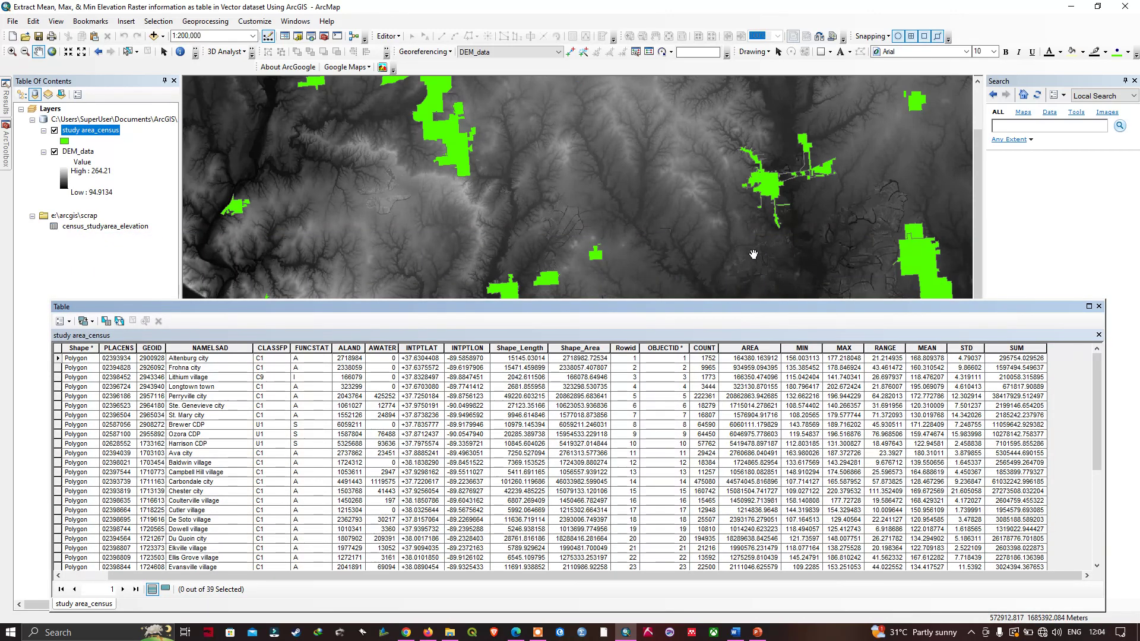
{"action": "left_click_drag", "start_coordinate": [473, 131], "coordinate": [479, 179]}
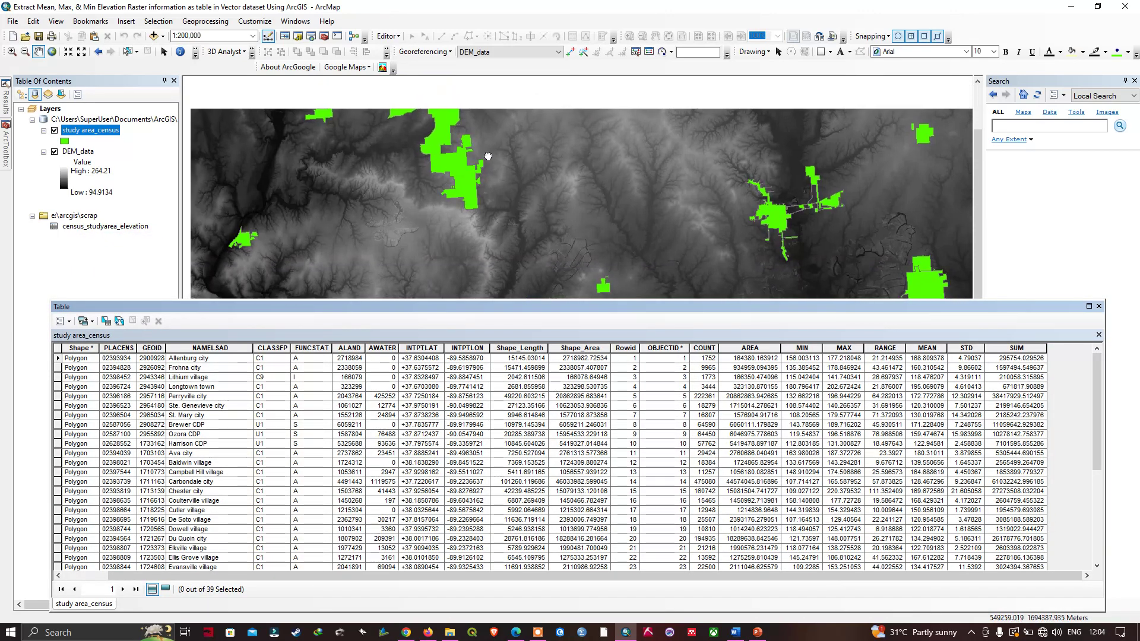
- Select the Sparta city polygon and scroll to its row showing MIN 130.854004, MAX 171.097305
{"action": "left_click", "coordinate": [128, 51]}
{"action": "left_click", "coordinate": [455, 183]}
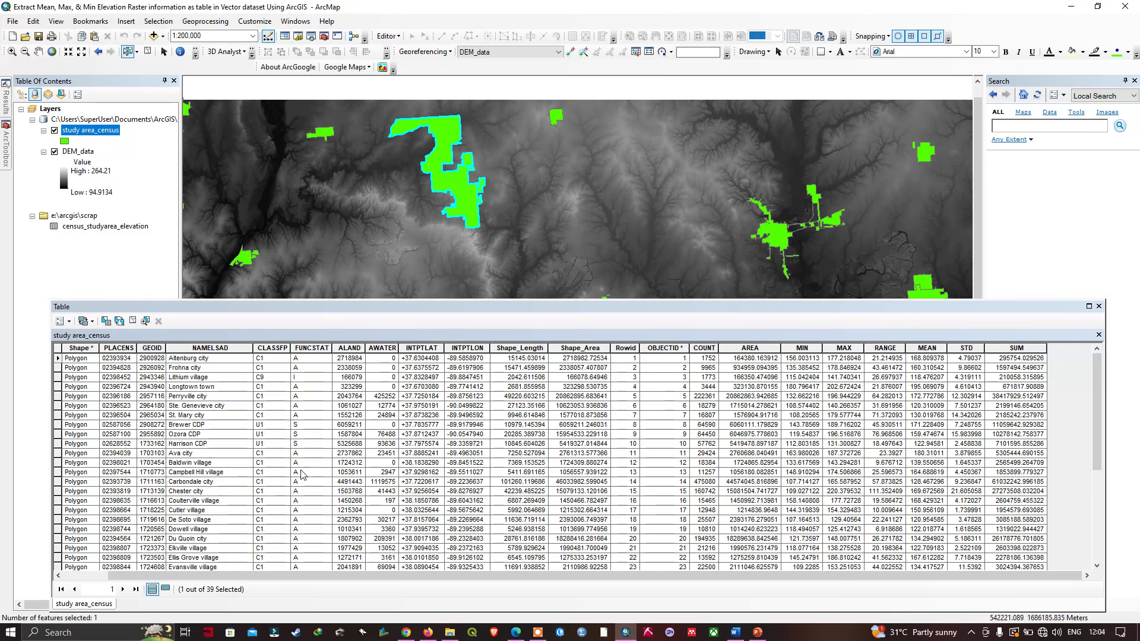
{"action": "scroll", "coordinate": [302, 475], "scroll_direction": "down", "scroll_amount": 6}
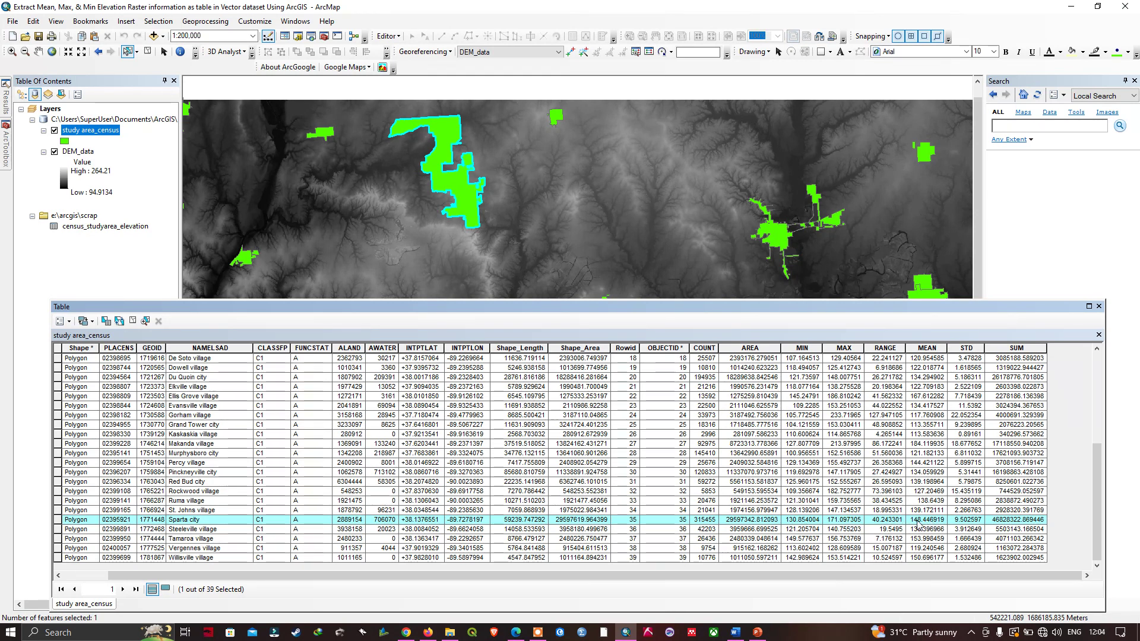
{"action": "left_click", "coordinate": [965, 529]}
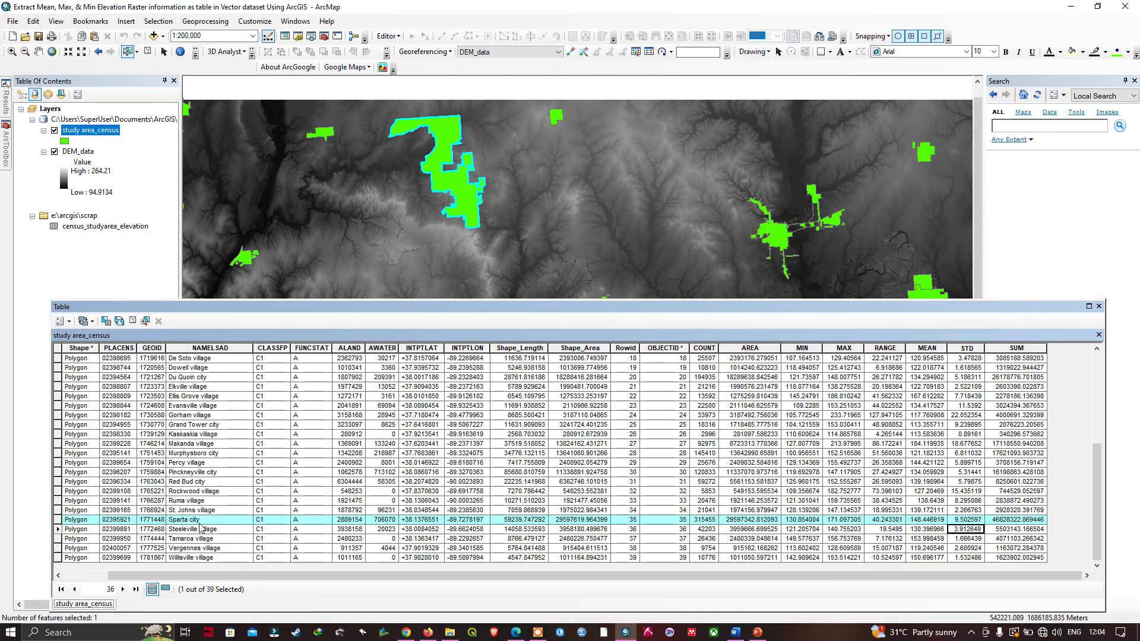
- Show only the selected Sparta city record and shrink the table to enlarge the map
{"action": "left_click", "coordinate": [165, 589]}
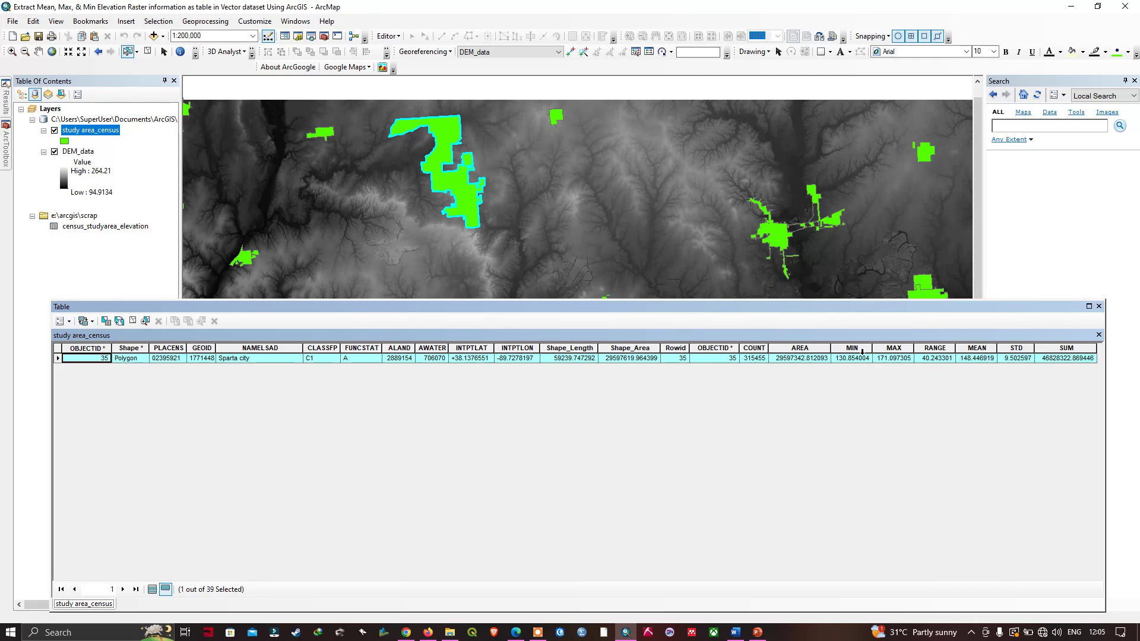
{"action": "left_click_drag", "start_coordinate": [552, 298], "coordinate": [554, 414]}
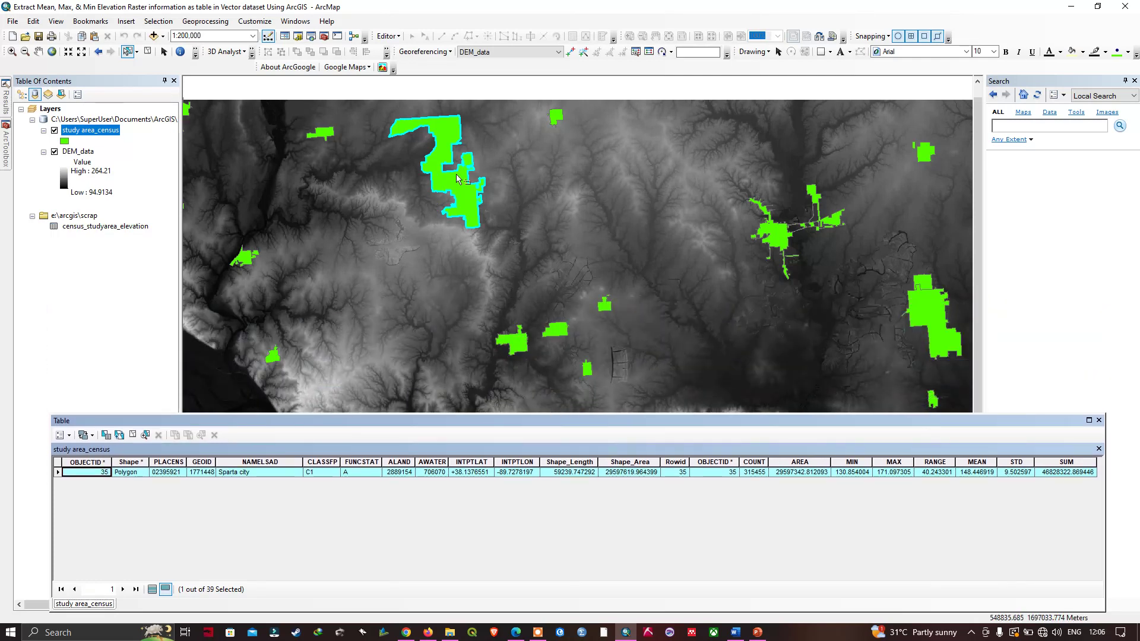
- Zoom in on the Sparta city polygon at 1:80,000 and hide study area_census to view elevation
{"action": "left_click", "coordinate": [164, 51]}
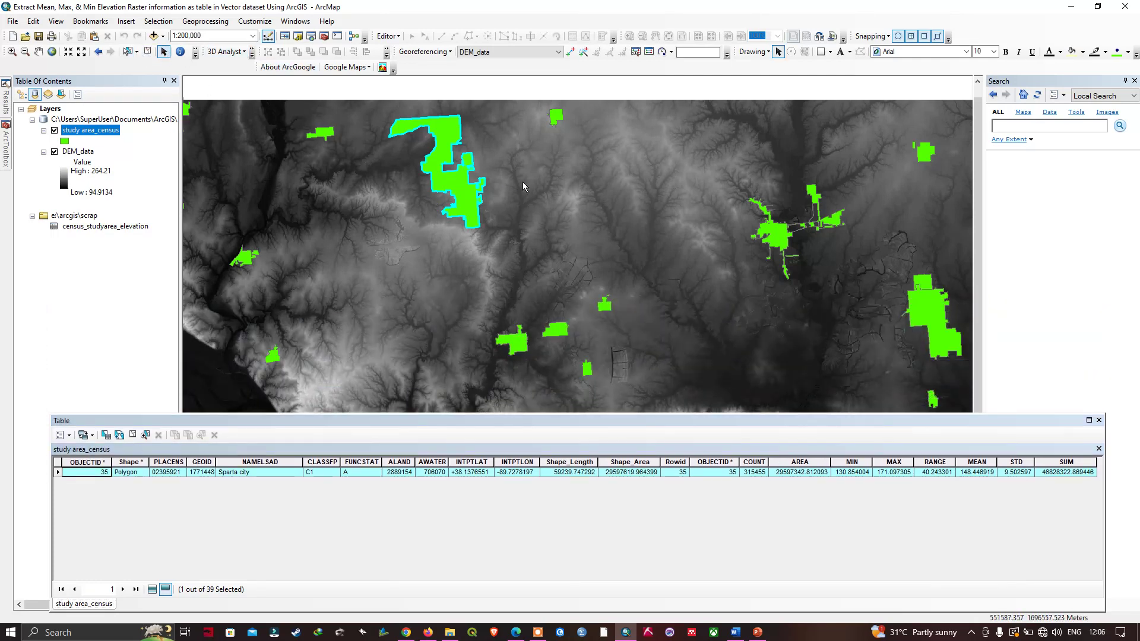
{"action": "scroll", "coordinate": [468, 220], "scroll_direction": "up", "scroll_amount": 4}
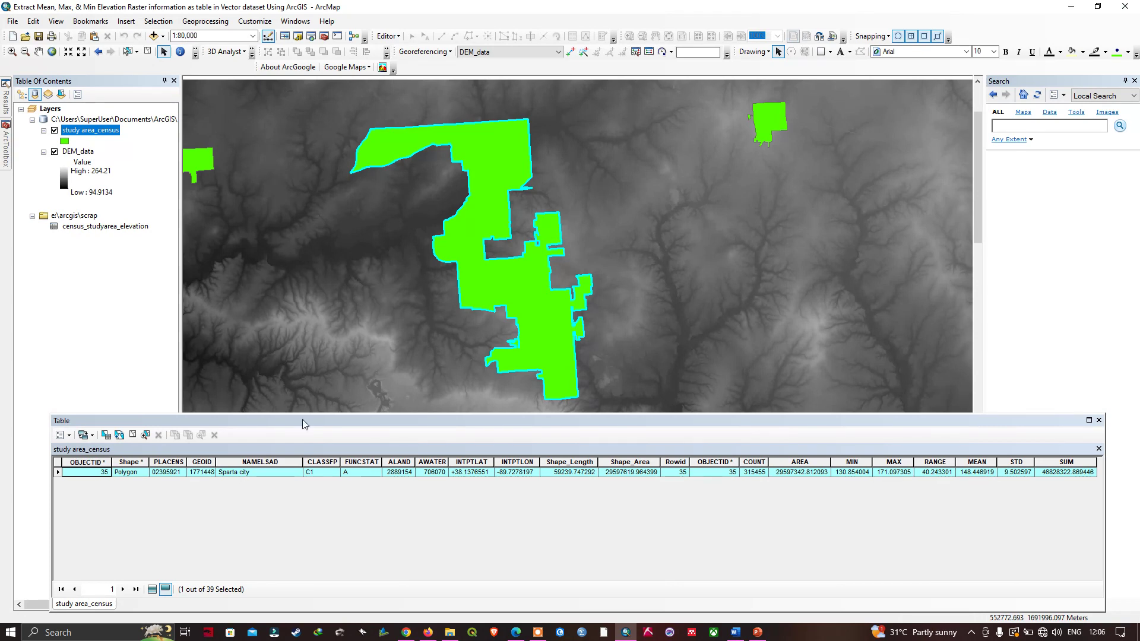
{"action": "left_click", "coordinate": [55, 131]}
{"action": "left_click", "coordinate": [55, 130]}
{"action": "left_click", "coordinate": [55, 131]}
{"action": "left_click", "coordinate": [55, 130]}
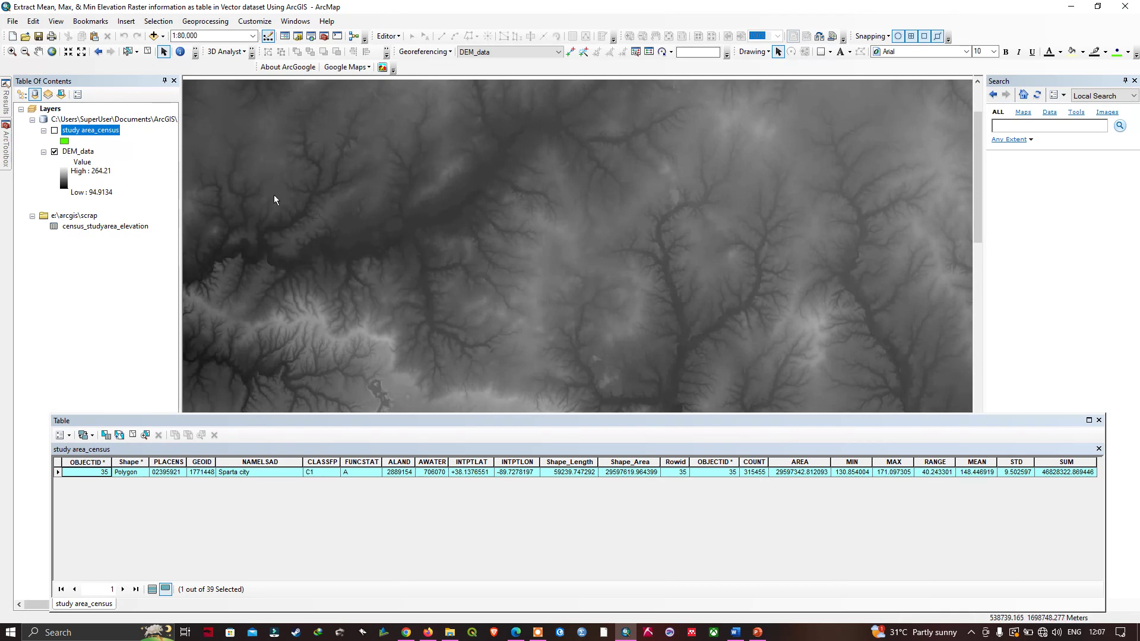
- Toggle study area_census on and off to compare with the elevation raster, leaving it visible
{"action": "left_click", "coordinate": [55, 131]}
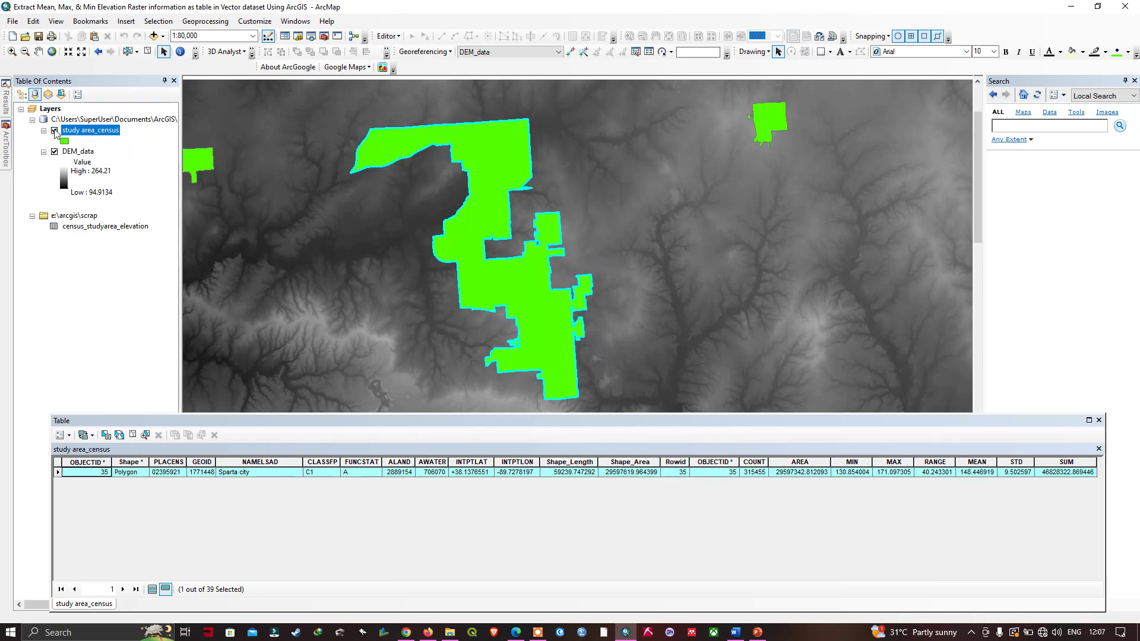
{"action": "left_click", "coordinate": [55, 131]}
{"action": "left_click", "coordinate": [55, 130]}
{"action": "left_click", "coordinate": [55, 130]}
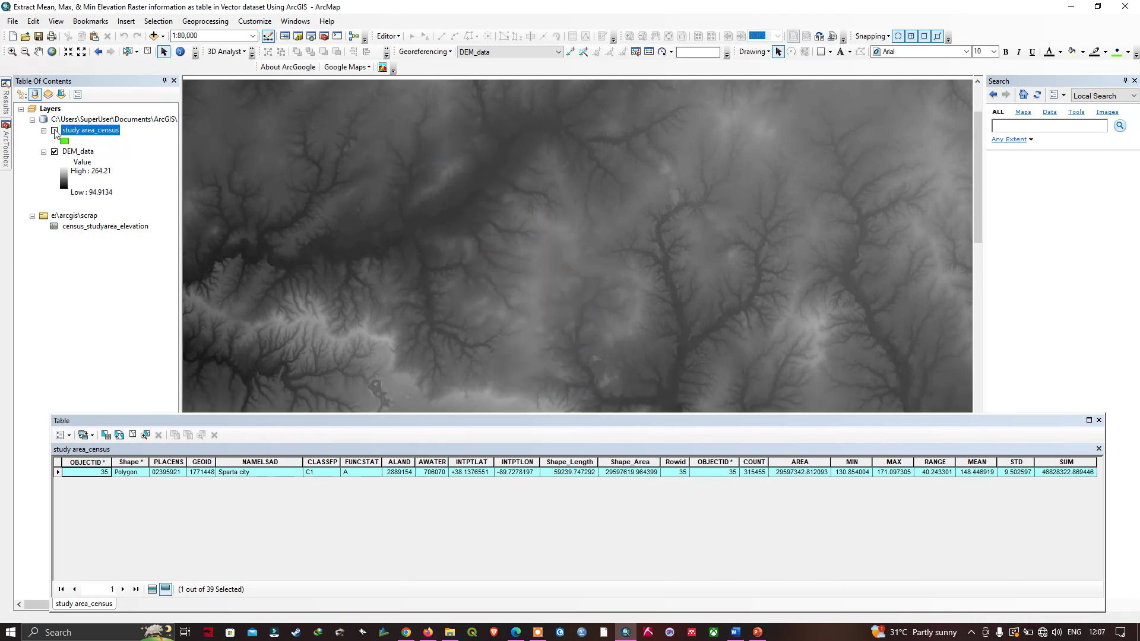
{"action": "left_click", "coordinate": [55, 131]}
{"action": "left_click", "coordinate": [55, 131]}
{"action": "left_click", "coordinate": [55, 130]}
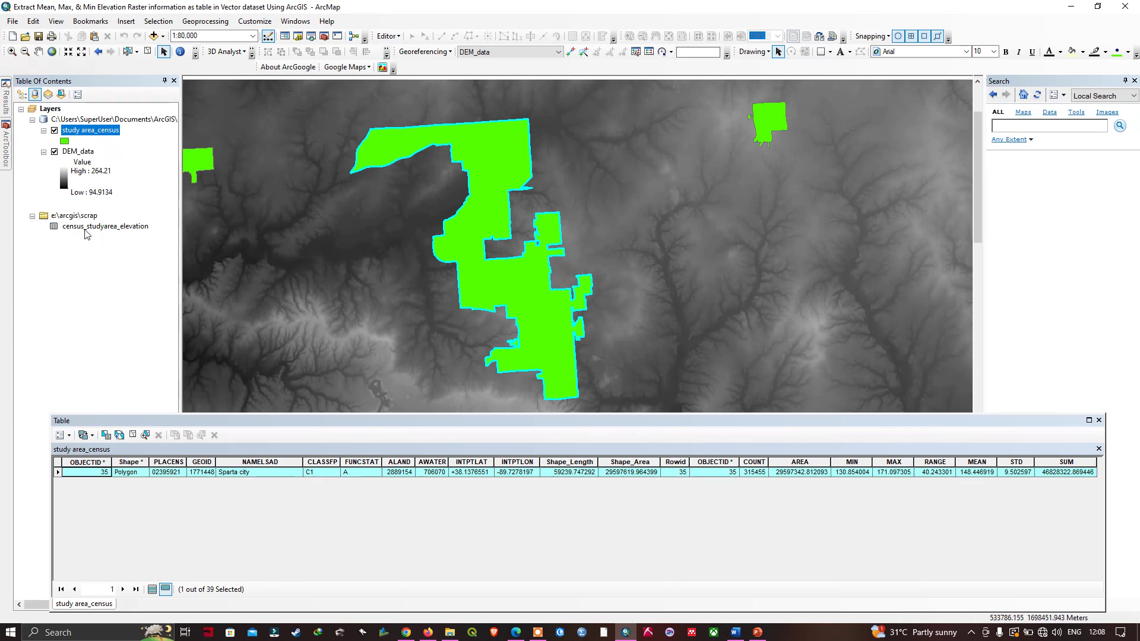
- Start Export Data for study area_census, naming the output study_census_with_elevation.shp in the shapefiles folder
{"action": "right_click", "coordinate": [87, 132]}
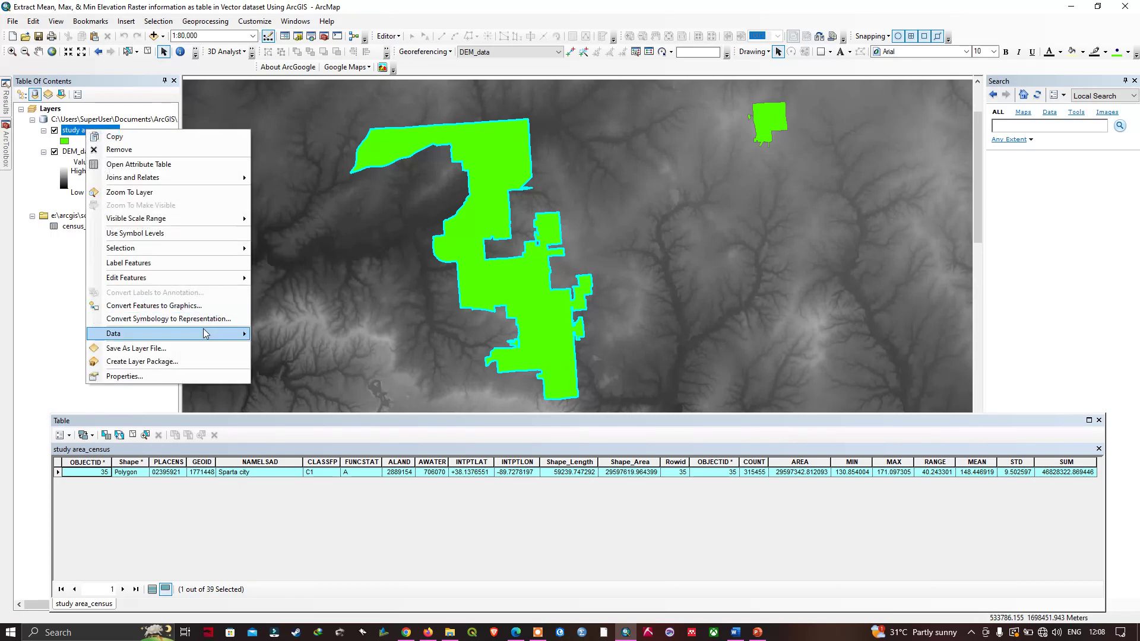
{"action": "mouse_move", "coordinate": [209, 335]}
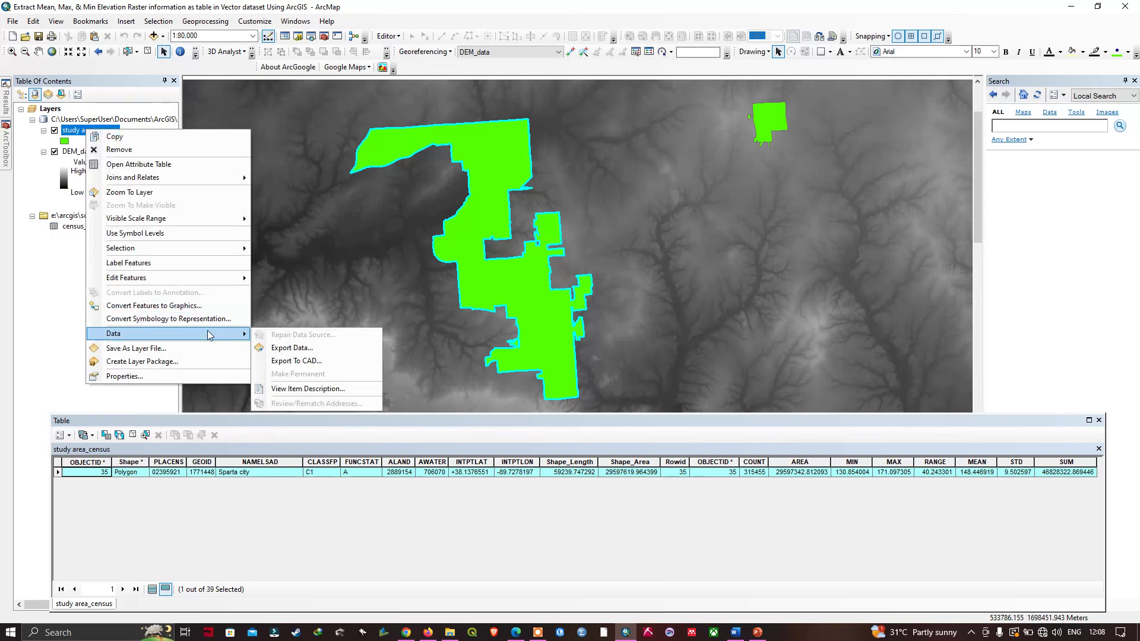
{"action": "left_click", "coordinate": [293, 348]}
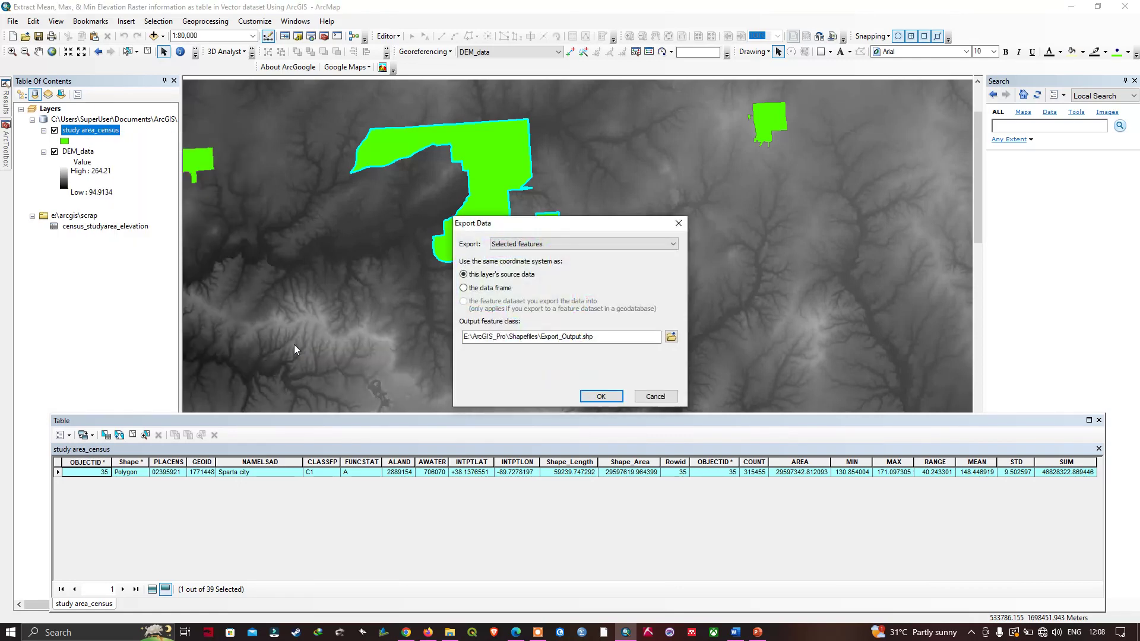
{"action": "left_click", "coordinate": [671, 337]}
{"action": "left_click", "coordinate": [525, 374]}
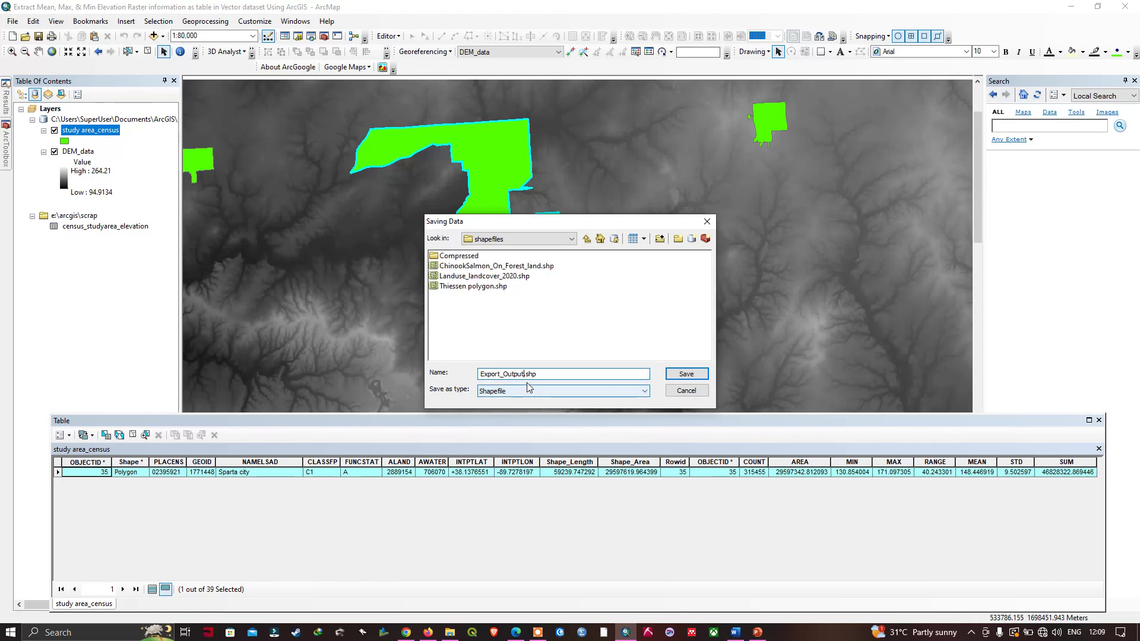
{"action": "key", "text": "BackSpace"}
{"action": "key", "text": "BackSpace"}
{"action": "key", "text": "BackSpace"}
{"action": "key", "text": "BackSpace"}
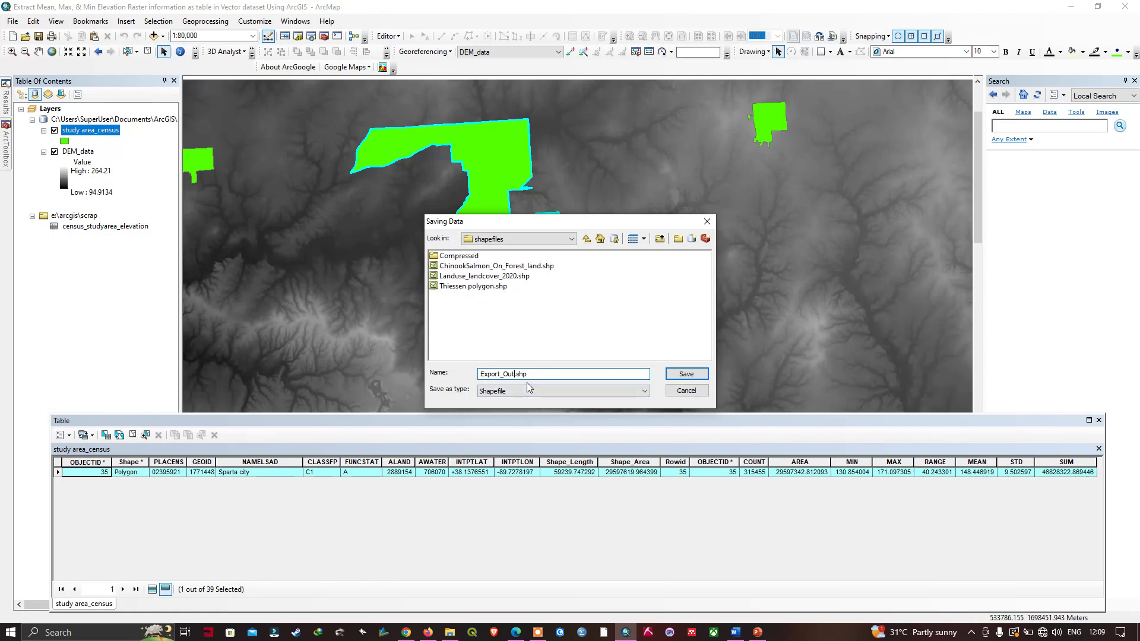
{"action": "key", "text": "BackSpace"}
{"action": "key", "text": "BackSpace"}
{"action": "key", "text": "BackSpace"}
{"action": "type", "text": "study_census_with_elevation"}
{"action": "left_click", "coordinate": [538, 375]}
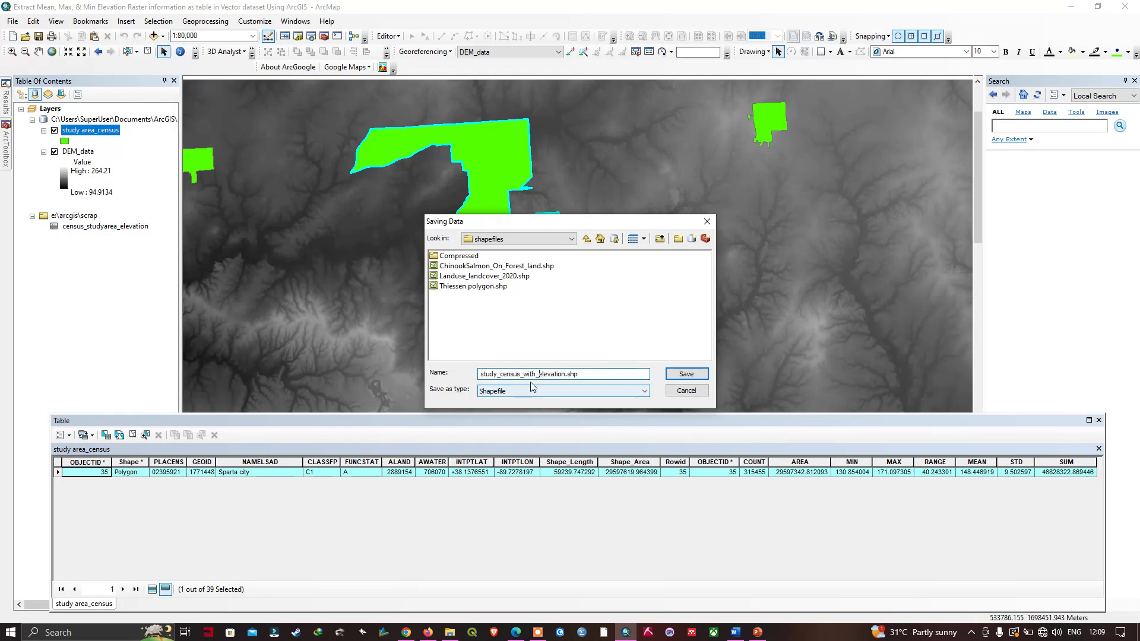